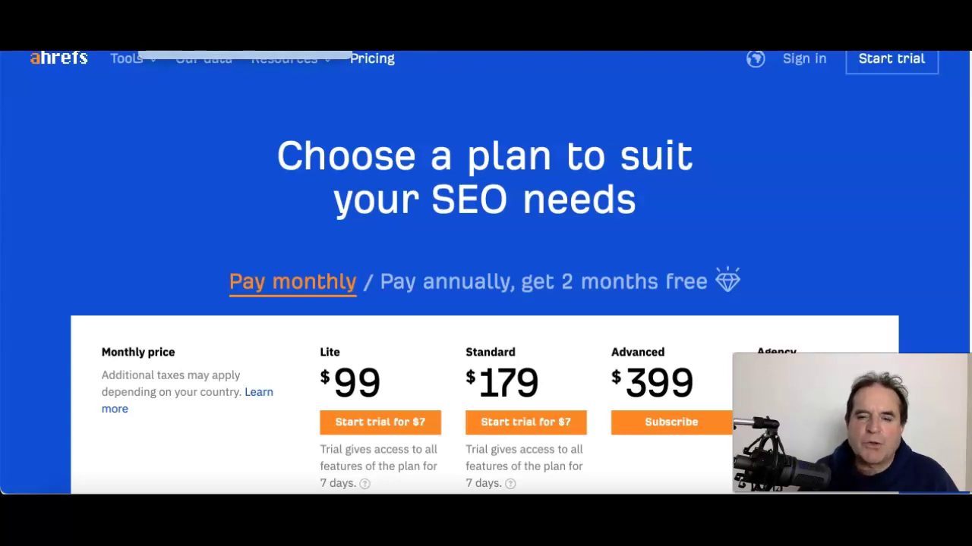
Scroll Ahrefs' pricing past the $99–$999 tiers to the user seats (1, 3, 10), projects and Site Audit rows.
left_click(900, 206)
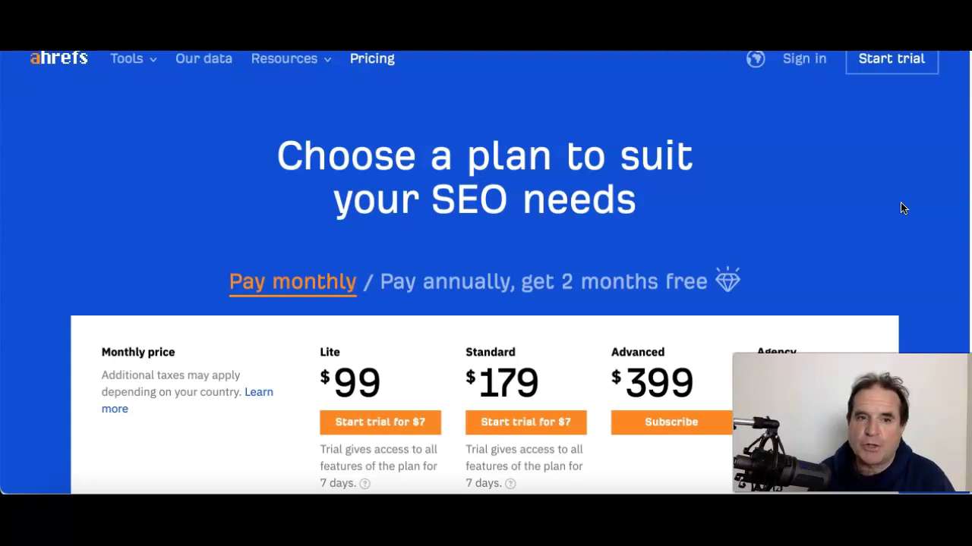
left_click(840, 252)
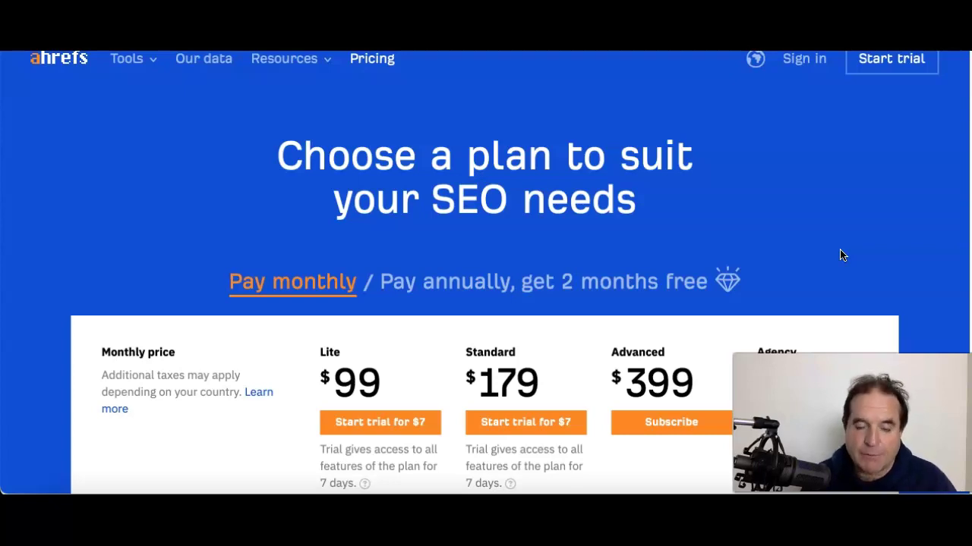
scroll(429, 291, "down", 2)
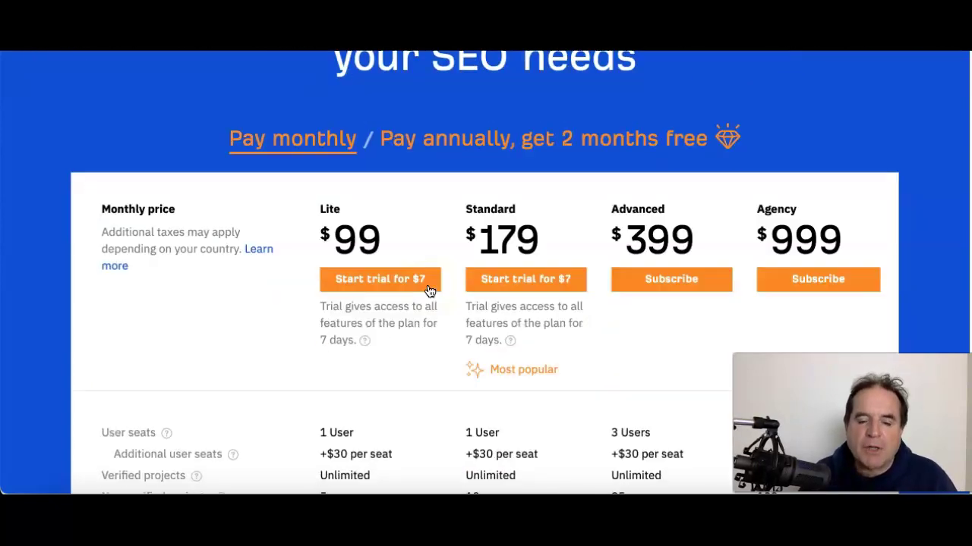
scroll(427, 291, "down", 2)
scroll(370, 400, "down", 1)
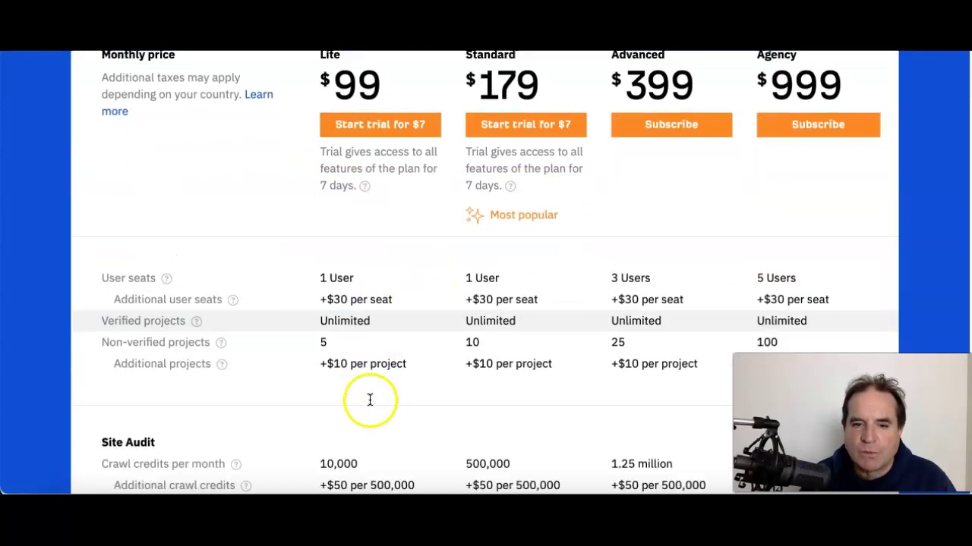
scroll(370, 400, "down", 3)
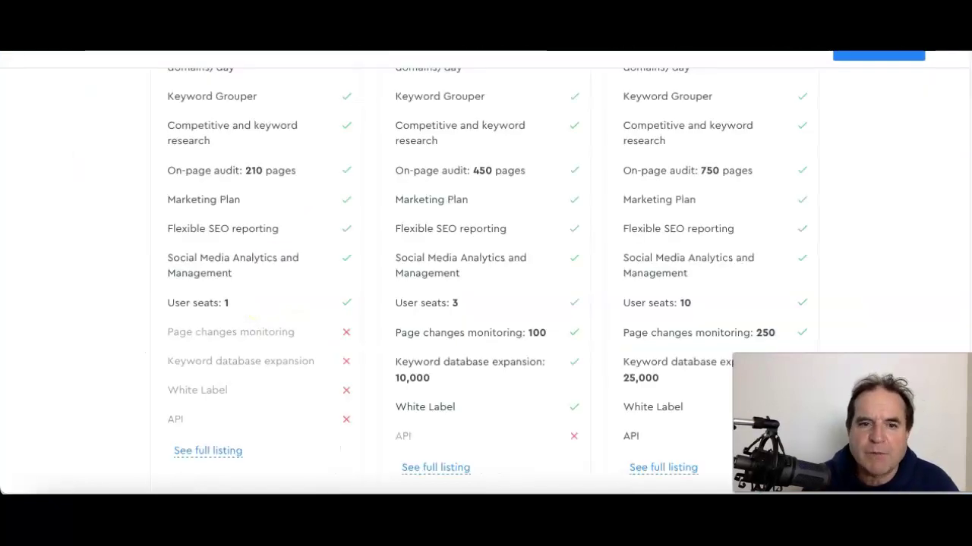
Set the Essential plan's Rank Tracking to 250 keywords at $23.4/month.
scroll(334, 238, "up", 1)
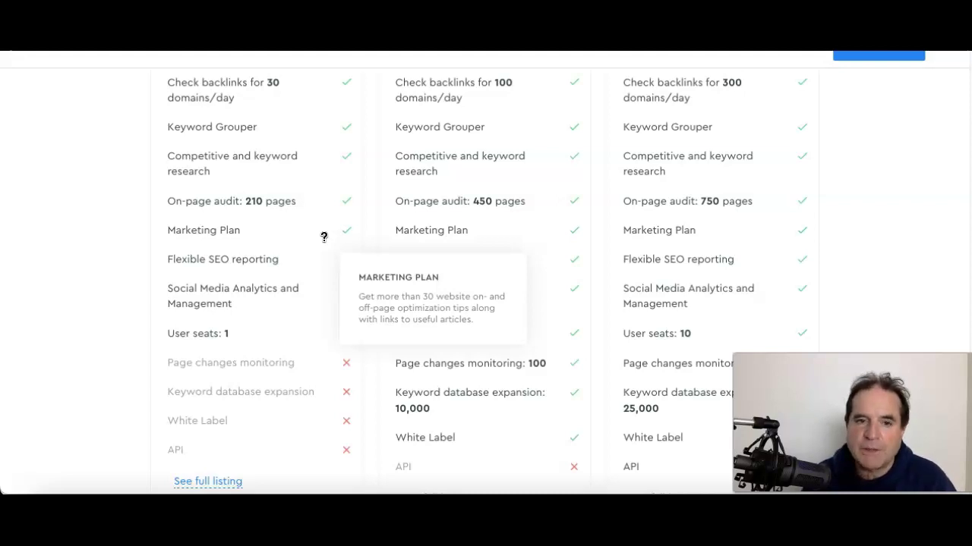
scroll(323, 237, "up", 3)
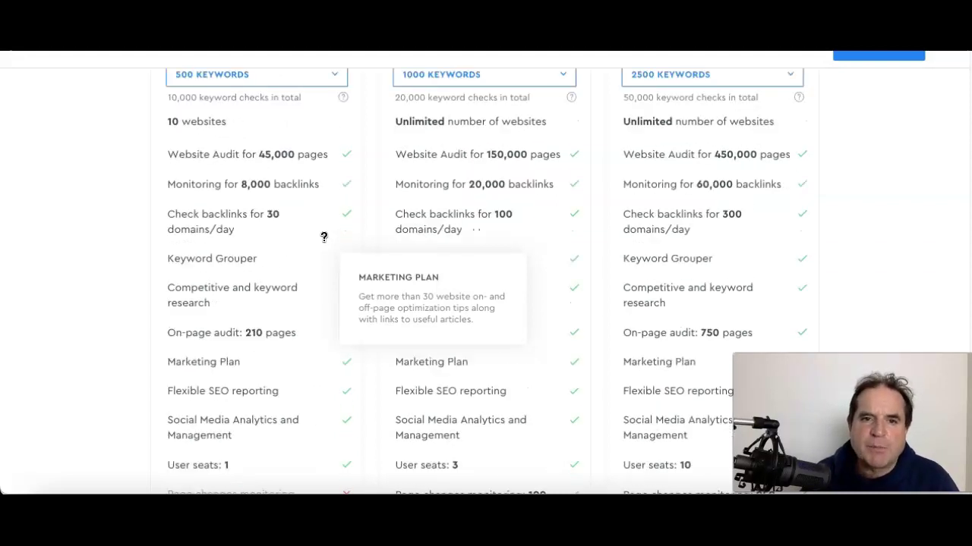
scroll(324, 237, "up", 3)
scroll(323, 237, "down", 1)
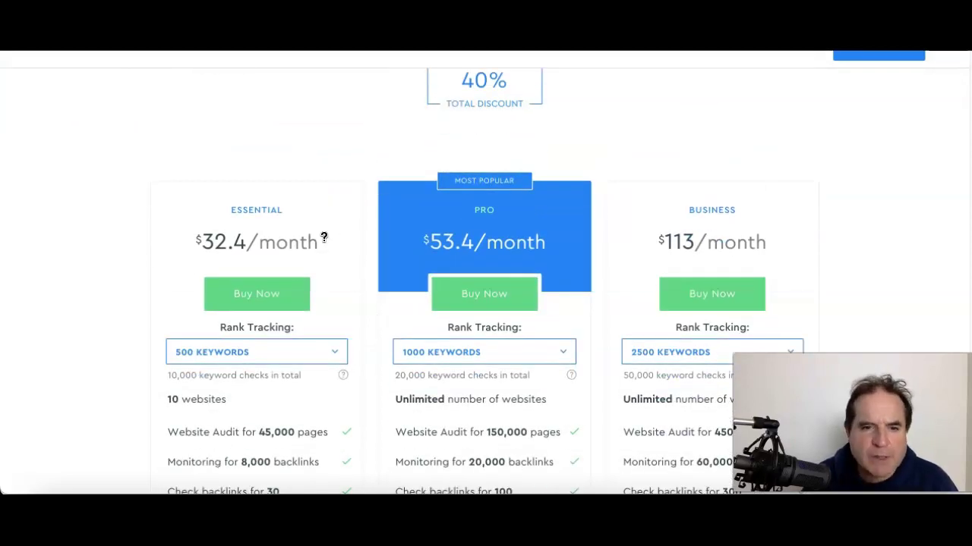
left_click(327, 351)
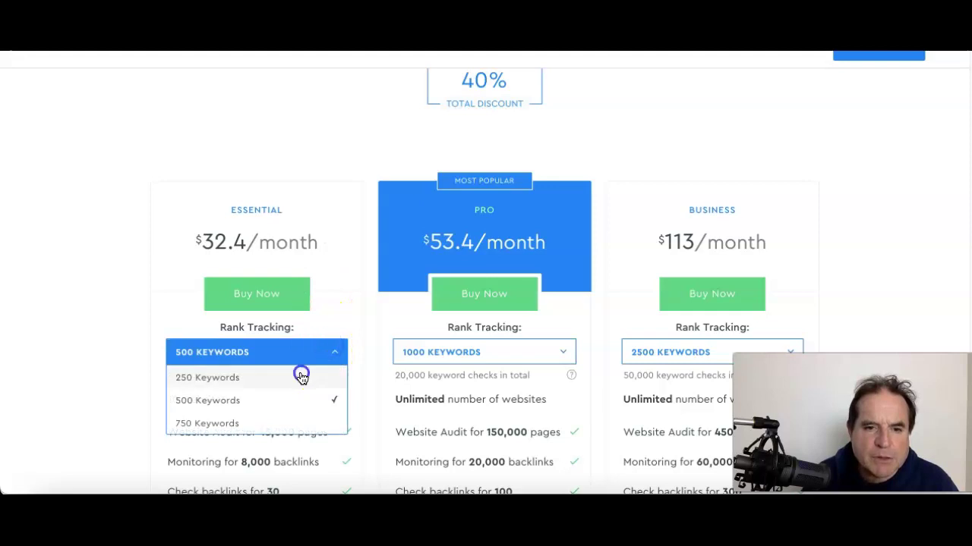
left_click(302, 376)
left_click(213, 352)
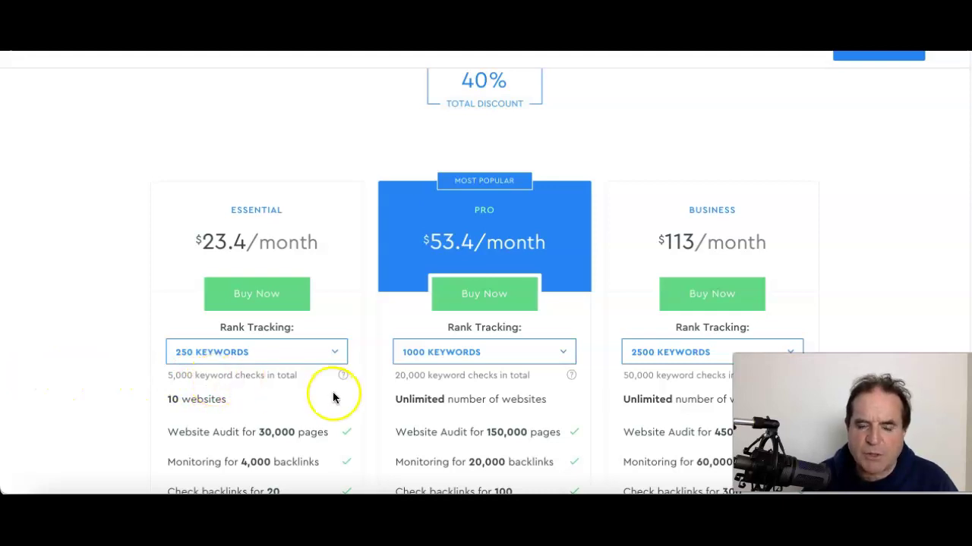
left_click(254, 355)
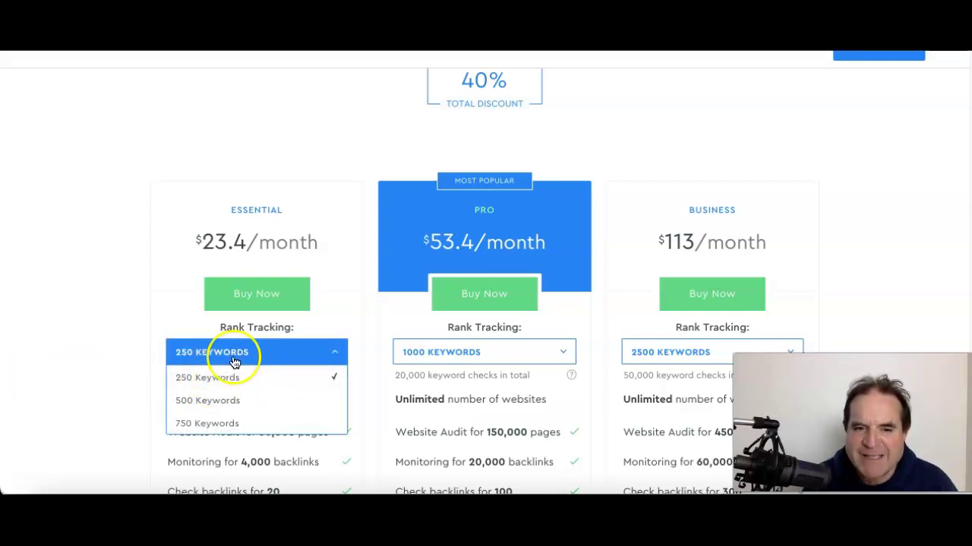
left_click(235, 355)
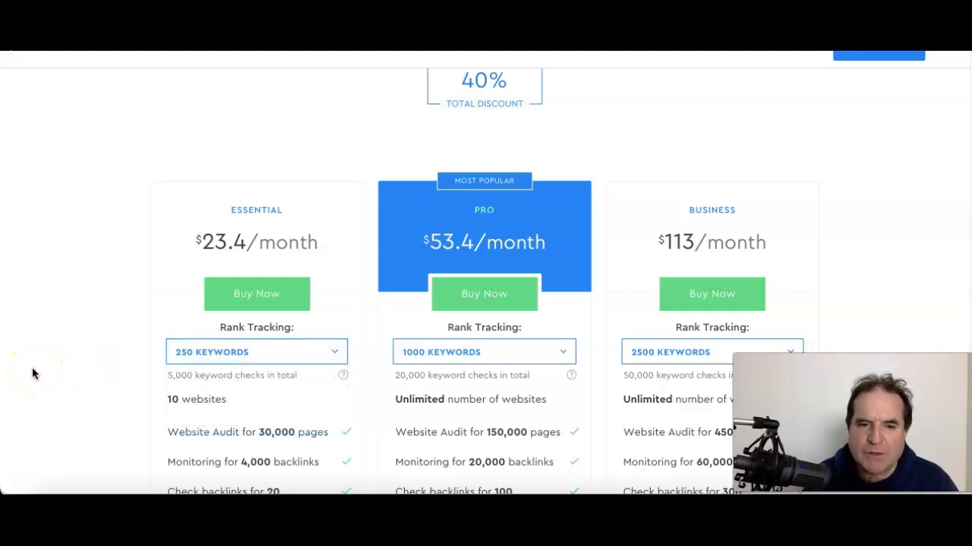
Switch the Essential plan back to 500 keywords at $32.4/month.
left_click(59, 352)
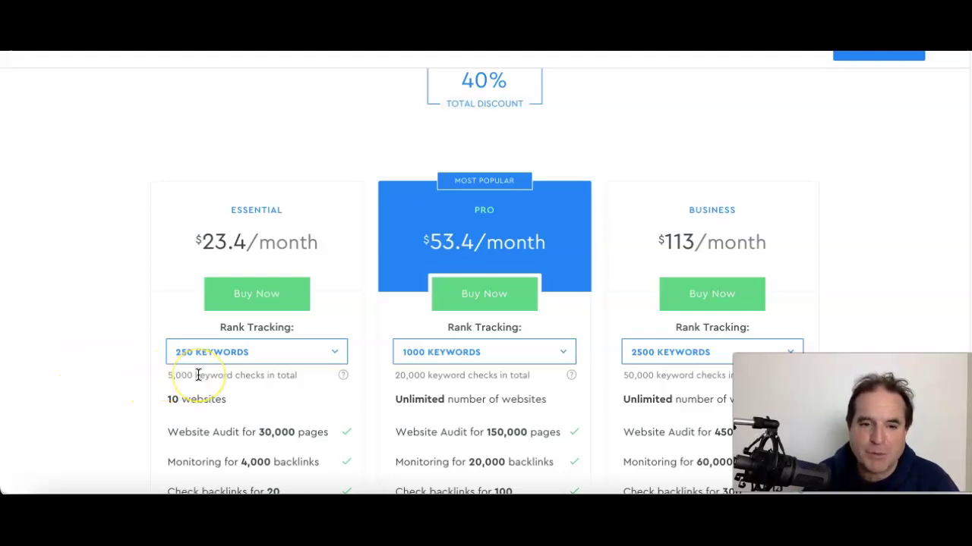
left_click(177, 353)
left_click(143, 360)
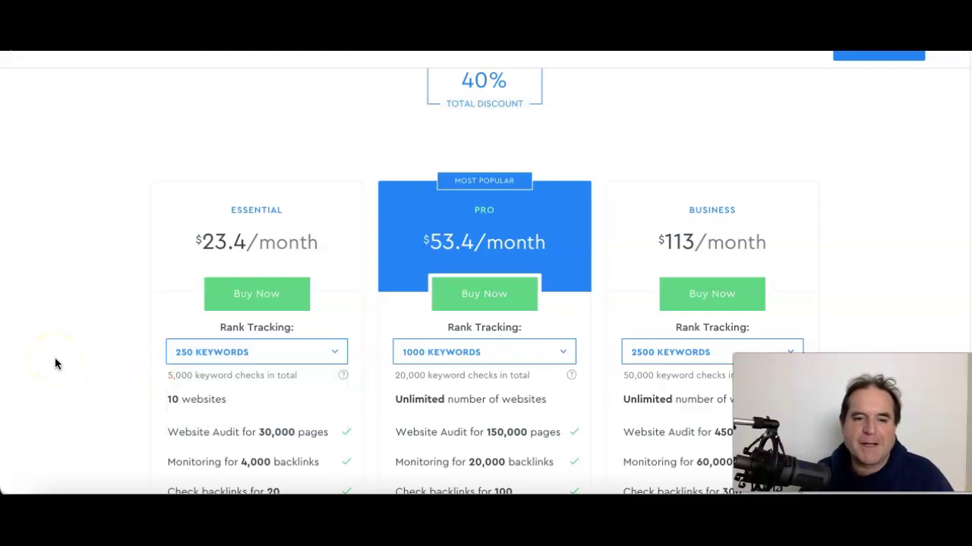
scroll(54, 358, "down", 1)
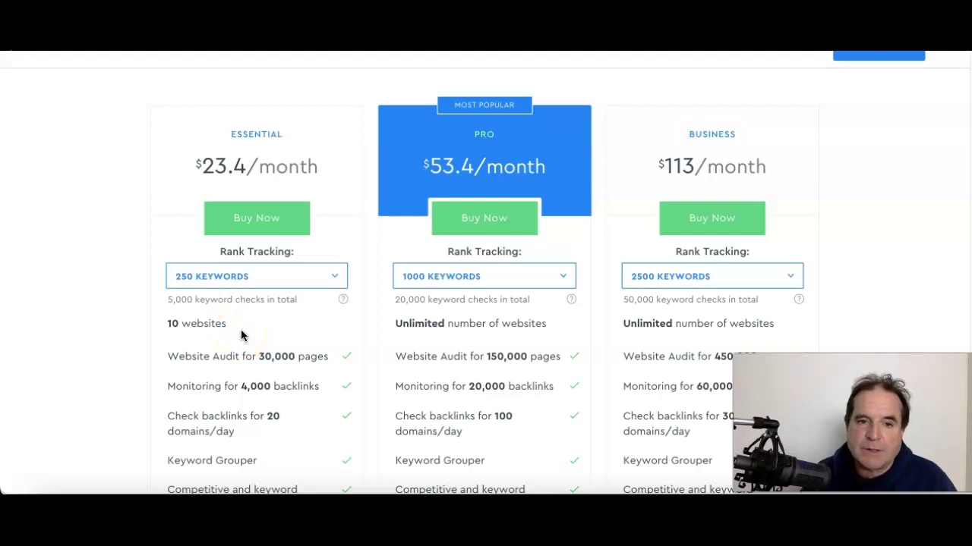
left_click(300, 276)
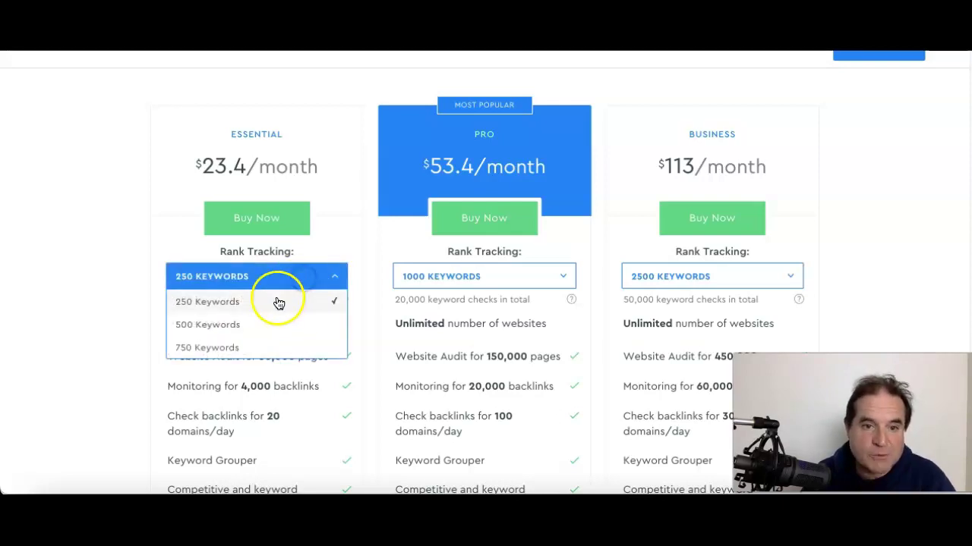
left_click(235, 326)
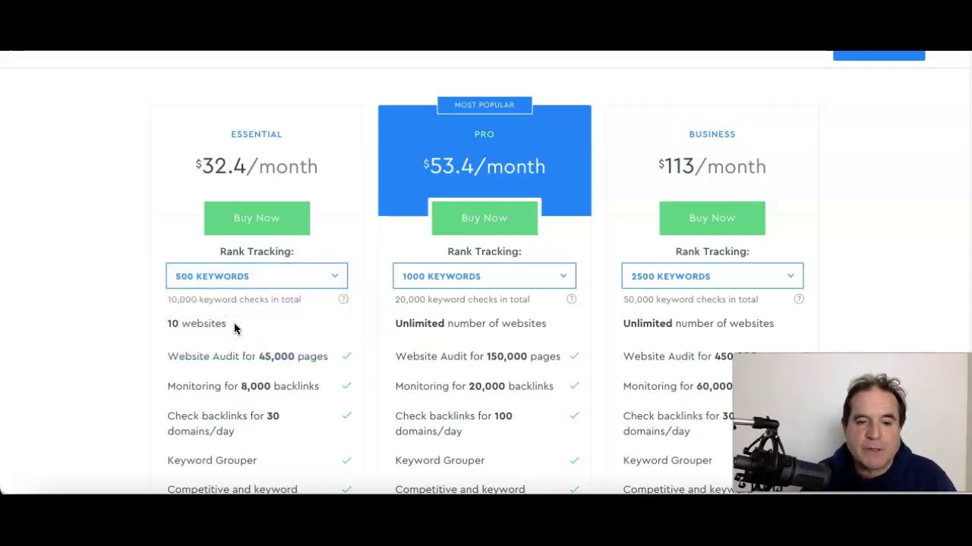
Compare the Every 3 Days and Daily ranking checks, then return to Weekly.
scroll(234, 328, "up", 3)
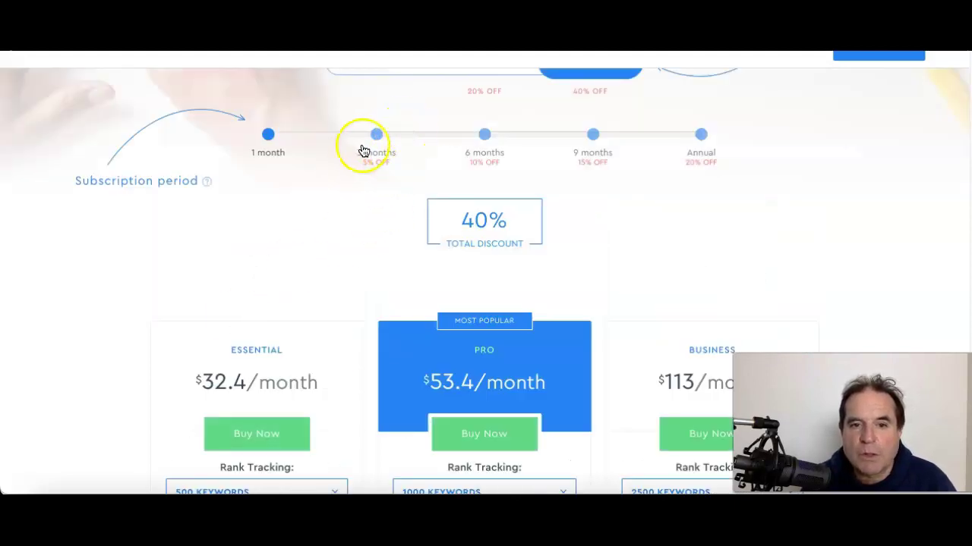
scroll(368, 174, "up", 2)
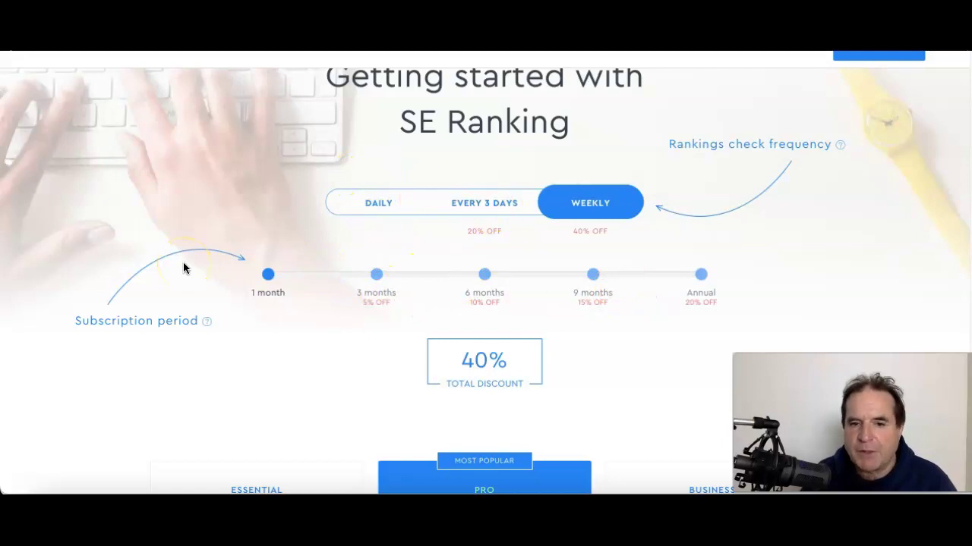
left_click(485, 201)
left_click(388, 202)
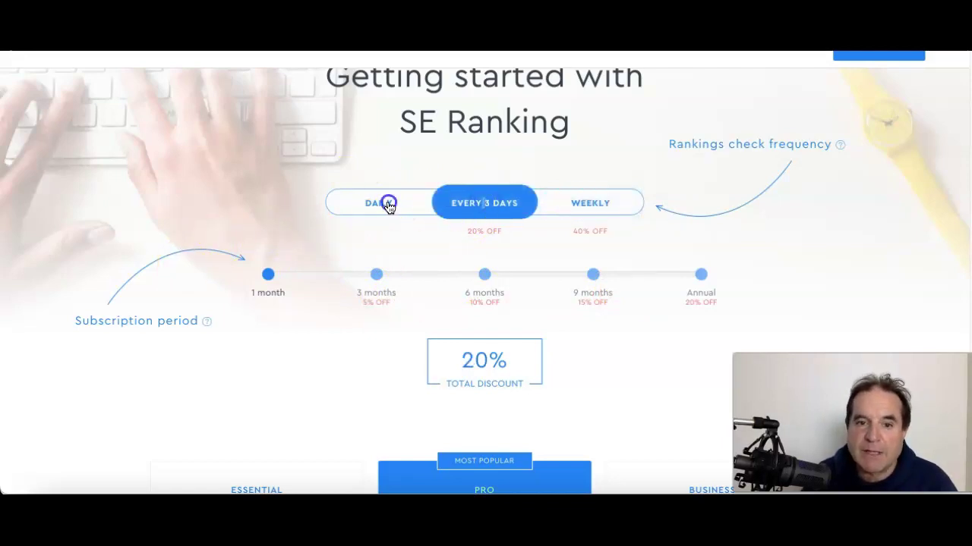
left_click(590, 204)
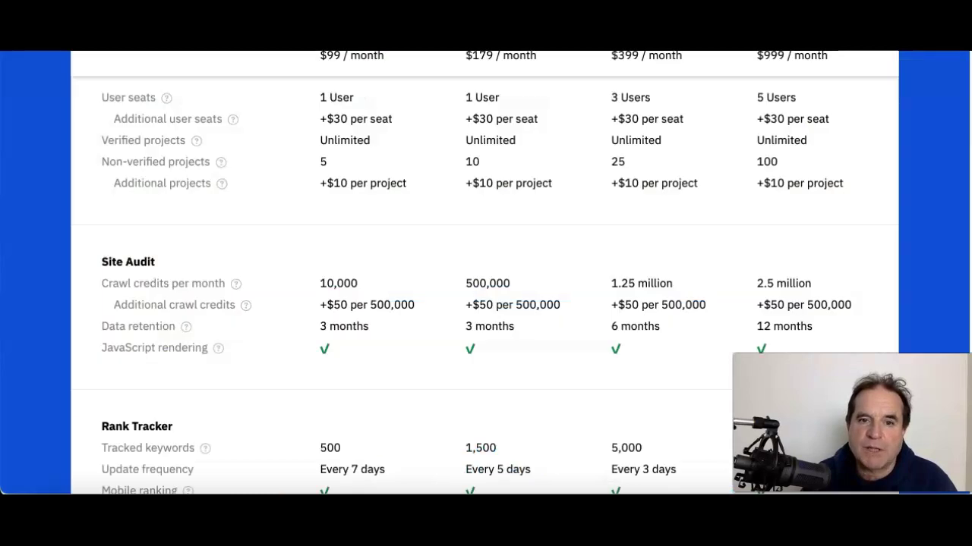
scroll(357, 219, "up", 6)
scroll(357, 213, "down", 3)
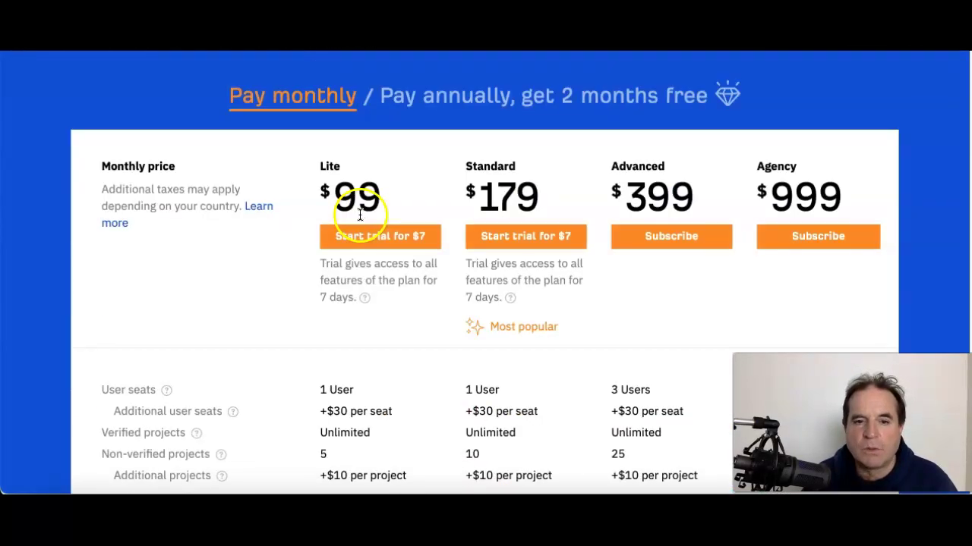
scroll(360, 216, "down", 5)
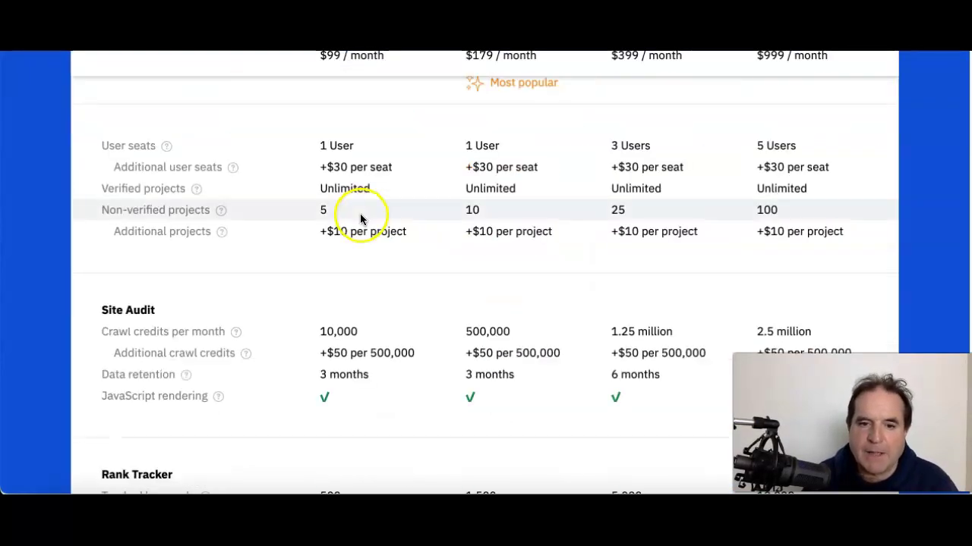
scroll(360, 219, "down", 3)
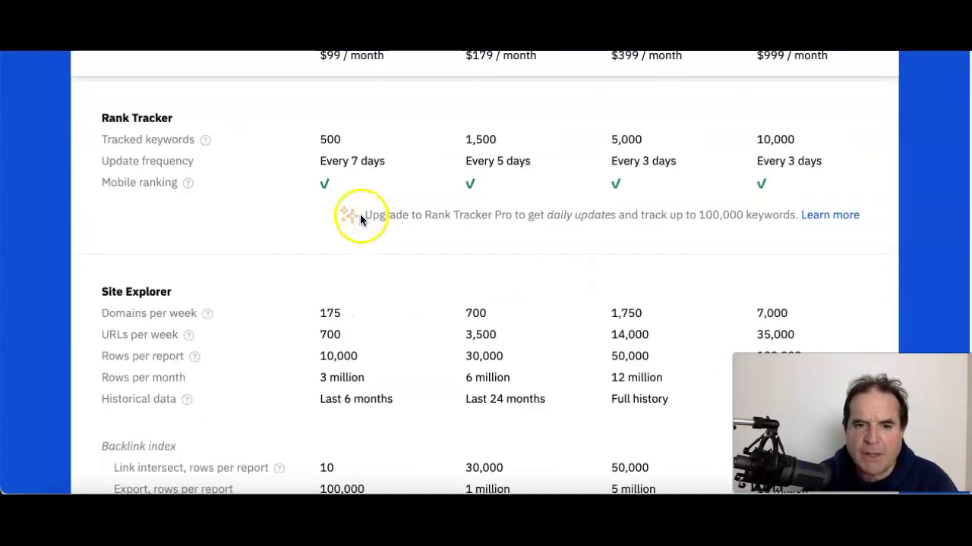
scroll(360, 213, "down", 1)
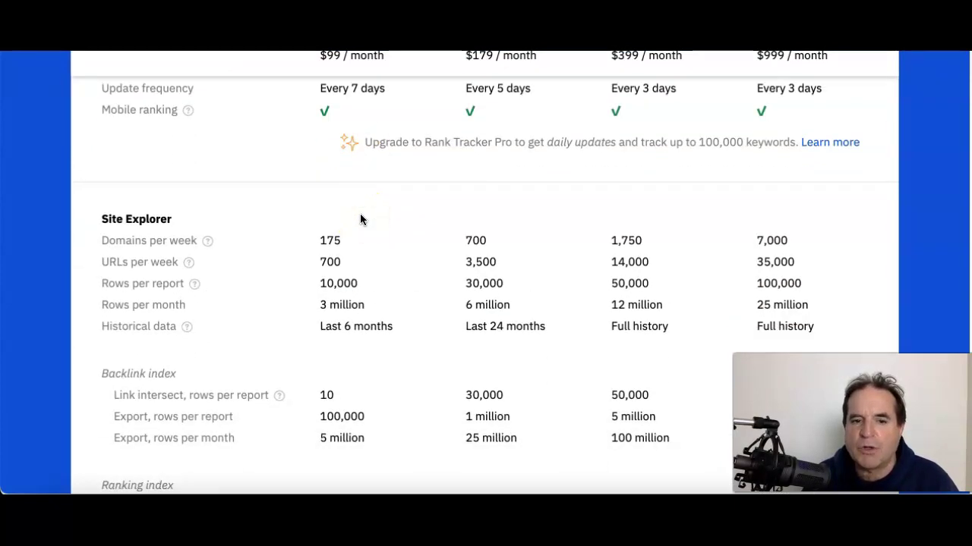
scroll(359, 219, "up", 4)
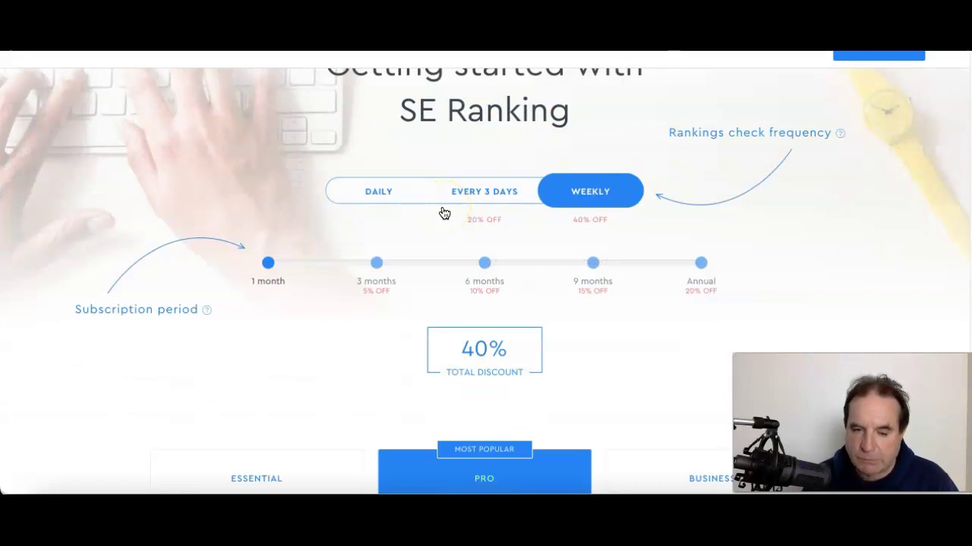
scroll(380, 251, "down", 1)
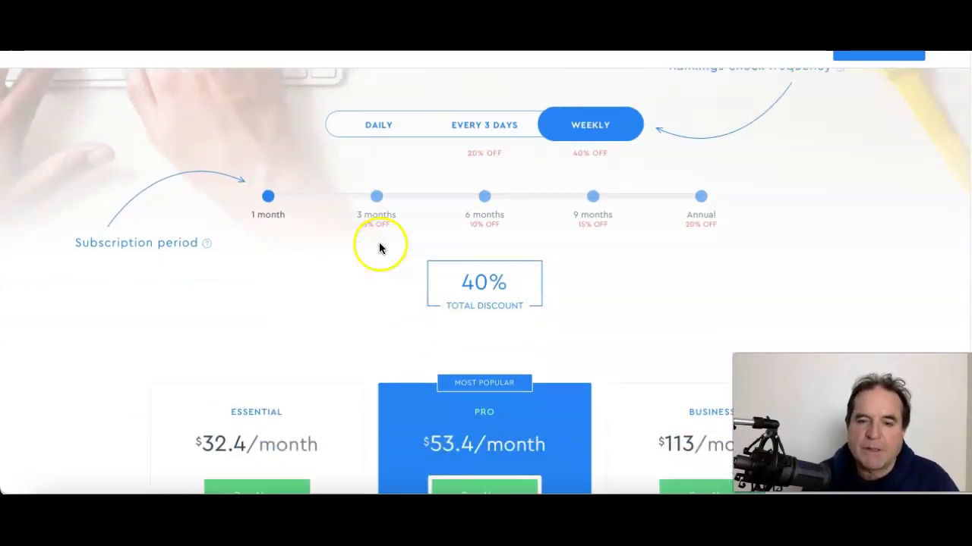
Scroll through the feature lists of SE Ranking's pricing plans.
scroll(611, 137, "up", 1)
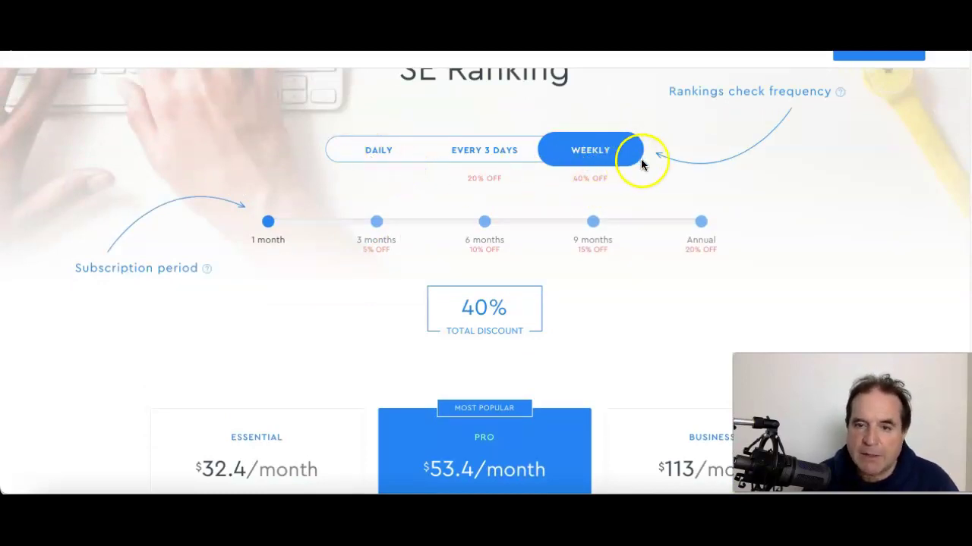
scroll(312, 296, "down", 3)
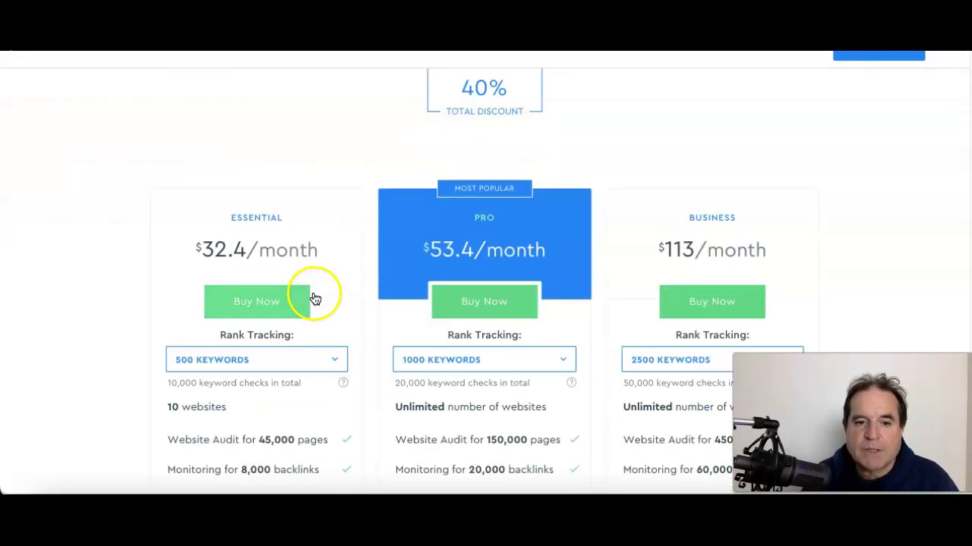
scroll(315, 296, "down", 2)
scroll(312, 292, "down", 2)
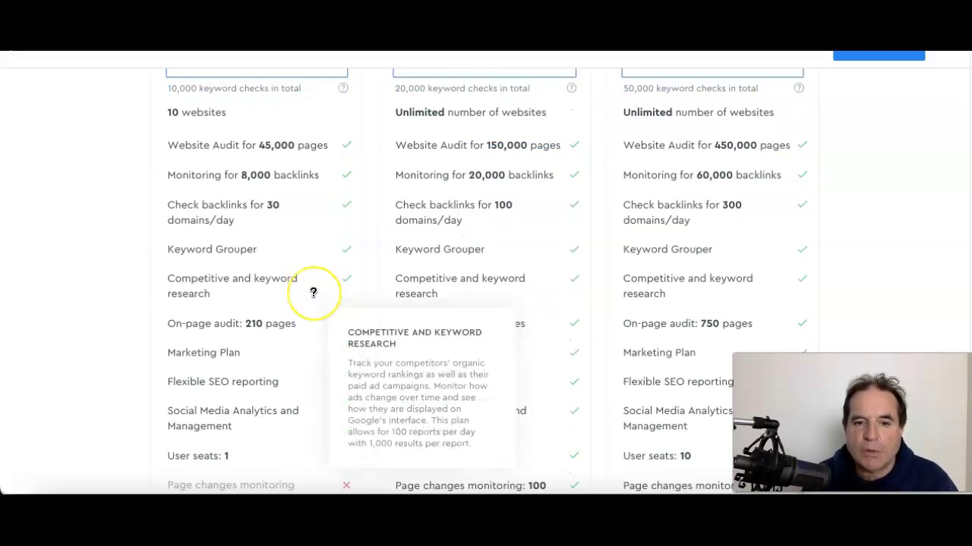
scroll(313, 292, "down", 1)
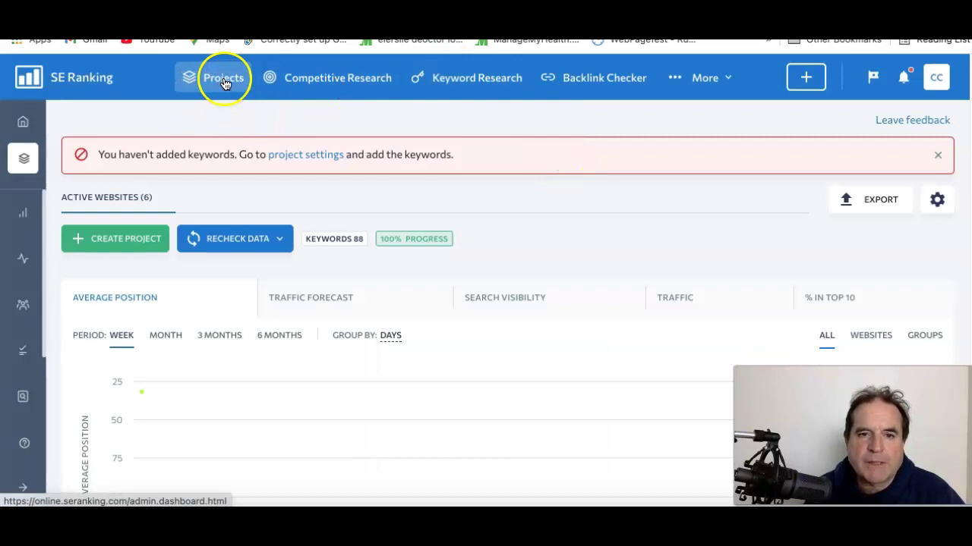
Visit the Competitive Research, Keyword Research and Backlink Checker sections from the top bar.
left_click(353, 82)
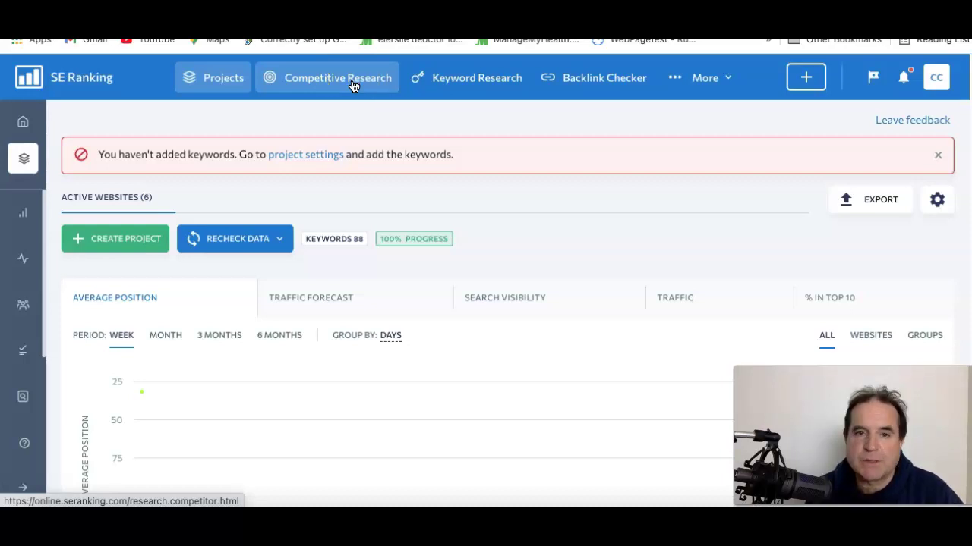
left_click(473, 85)
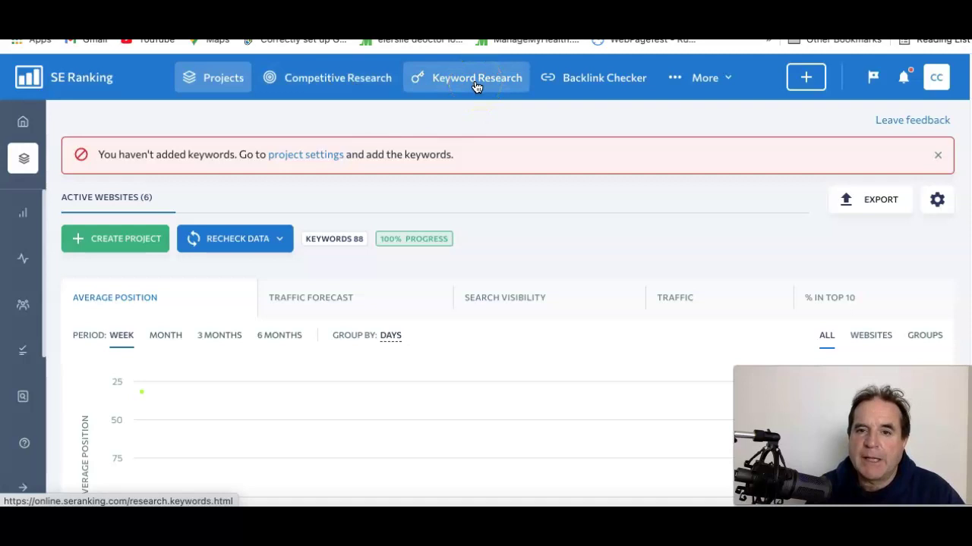
left_click(473, 86)
left_click(501, 86)
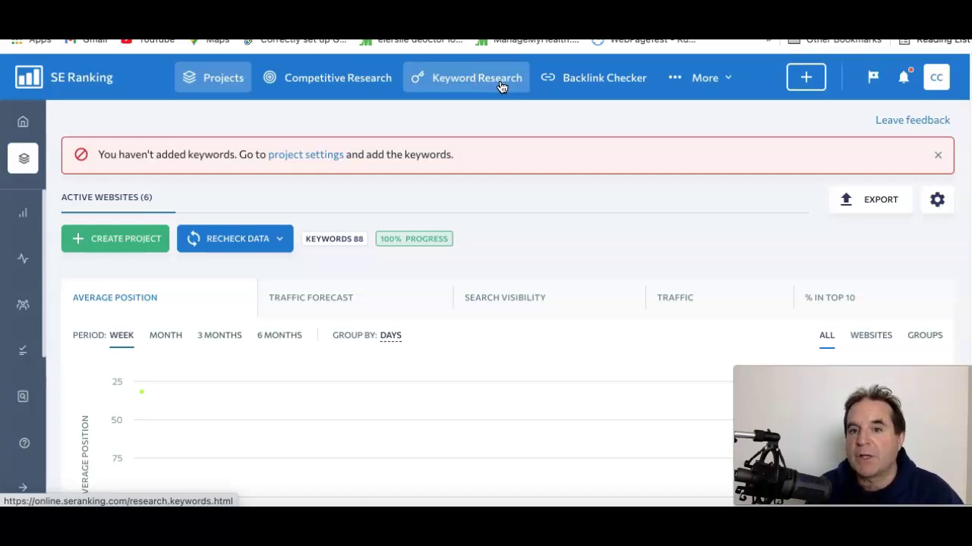
left_click(569, 76)
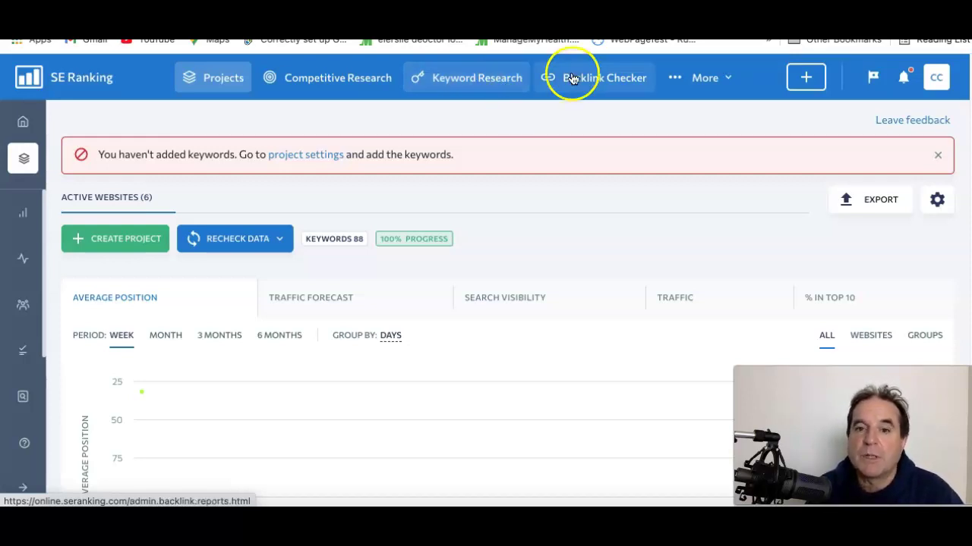
Show the More > Tools list and pick the On-Page SEO Checker.
mouse_move(719, 79)
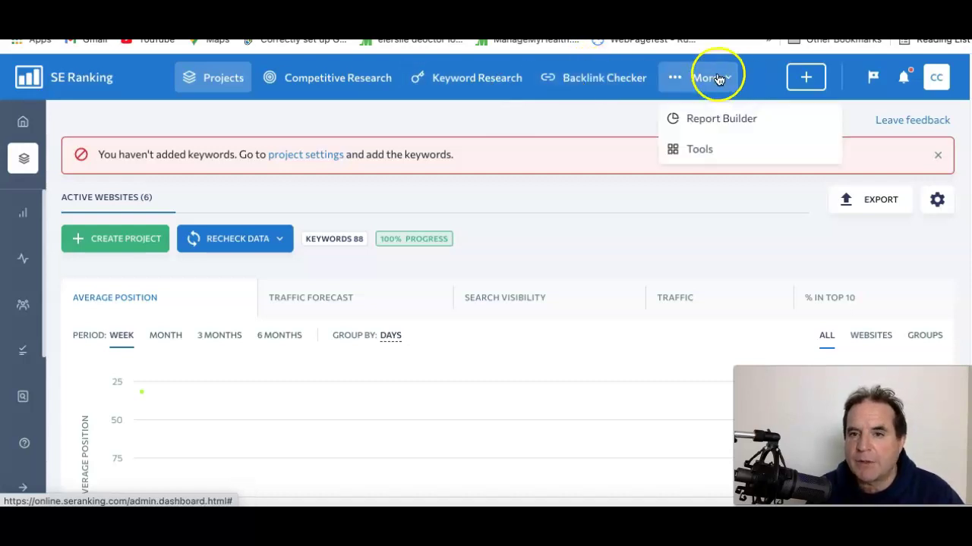
mouse_move(710, 151)
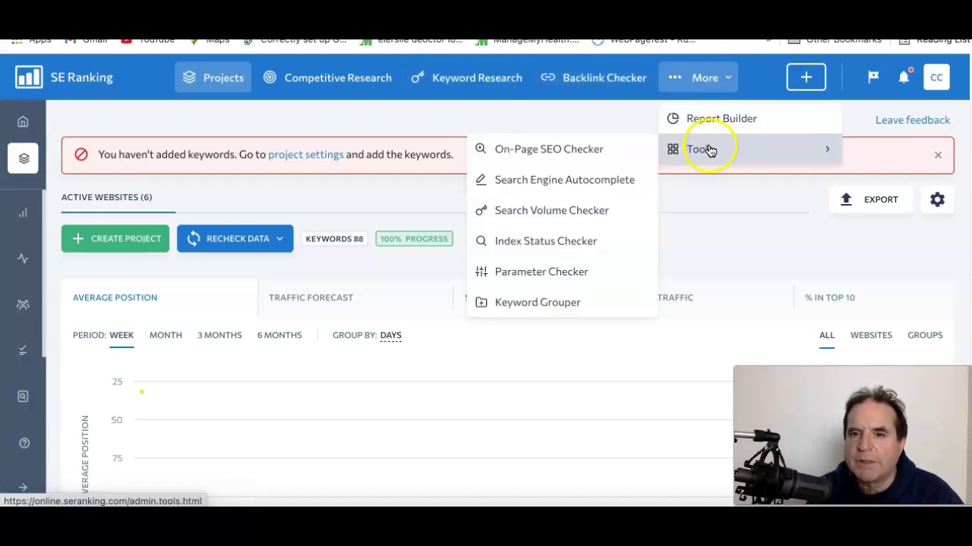
left_click(613, 156)
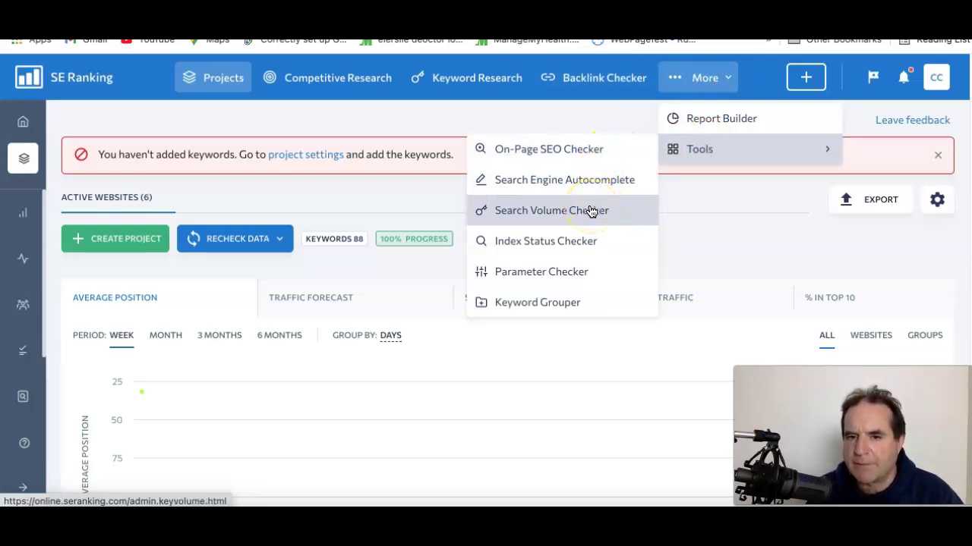
Browse the sidebar's Rankings, Analytics & Traffic, My Competitors, Marketing Plan, Website Audit and Backlinks sections.
mouse_move(23, 216)
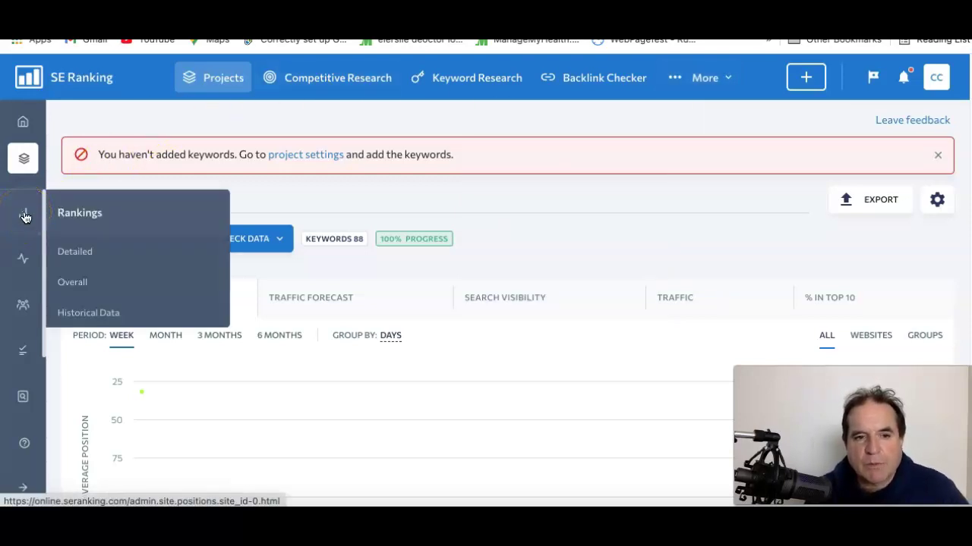
left_click(24, 264)
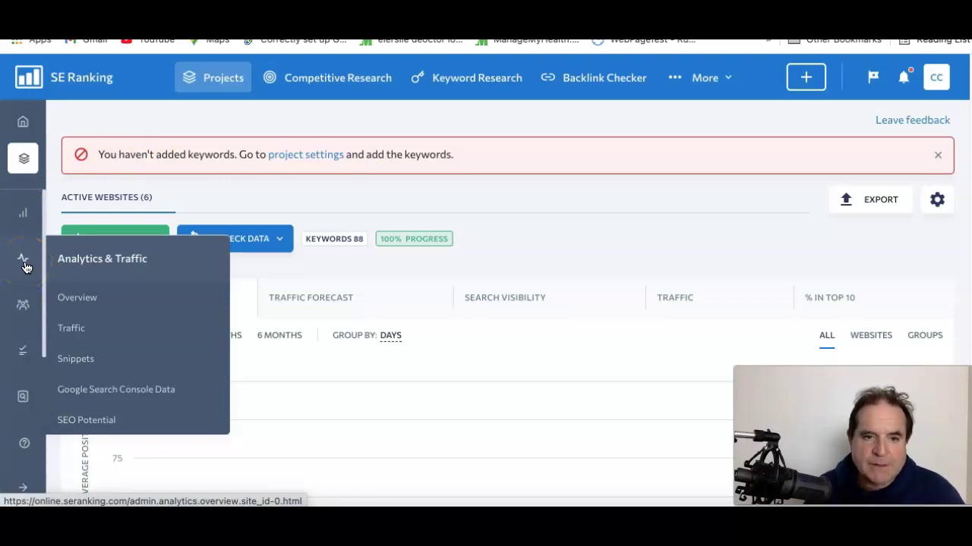
left_click(23, 306)
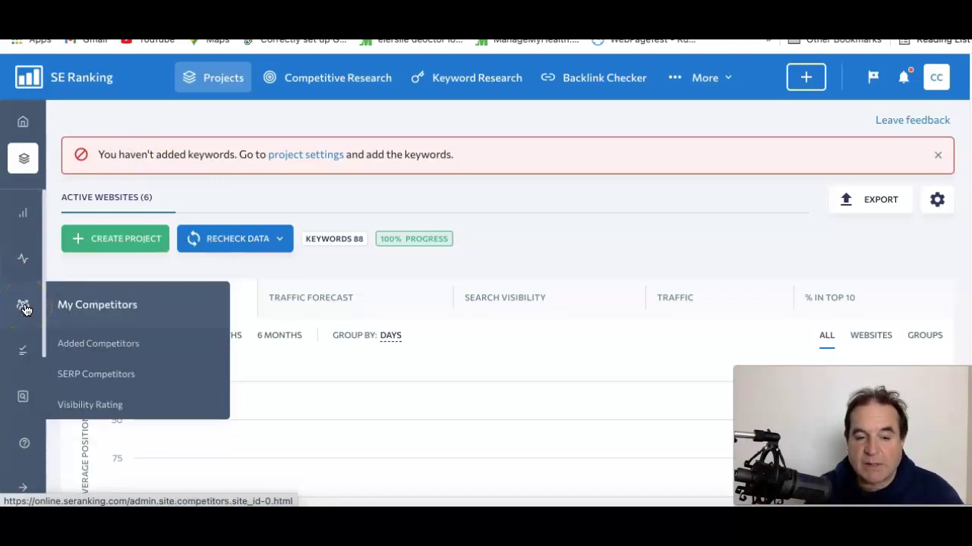
left_click(23, 350)
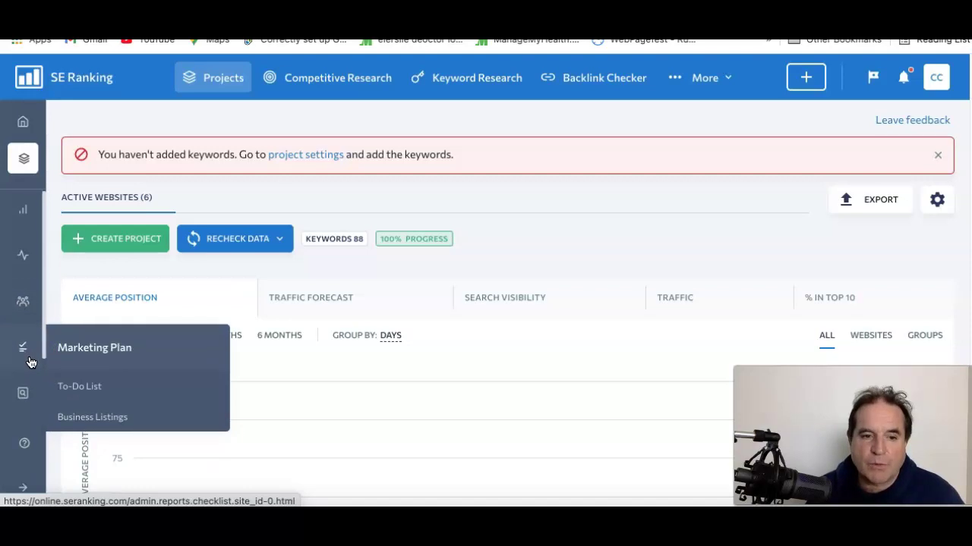
left_click(22, 382)
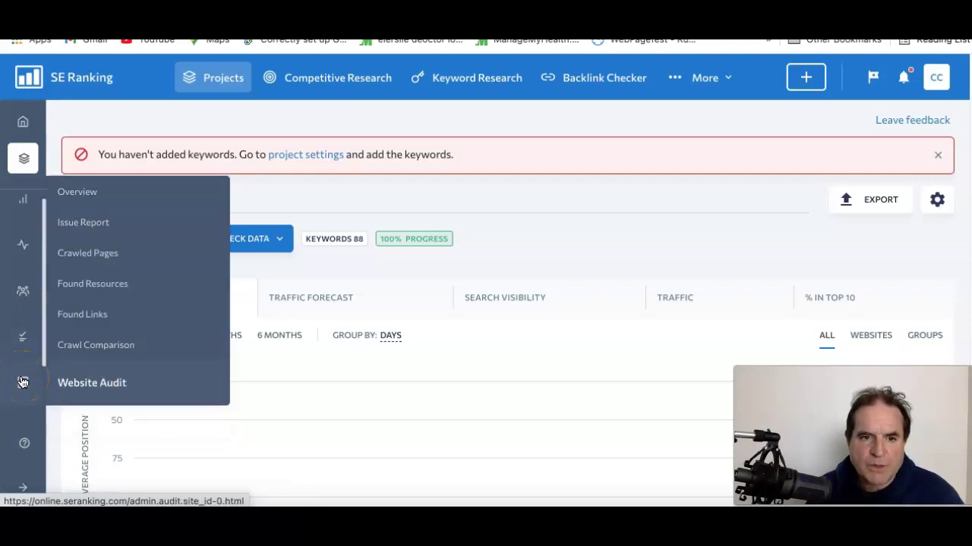
left_click(114, 387)
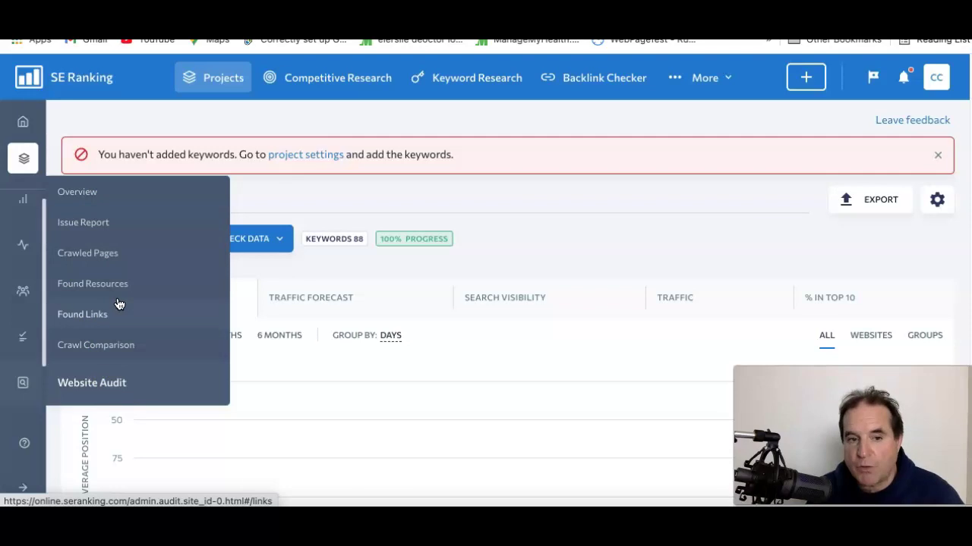
scroll(117, 304, "down", 1)
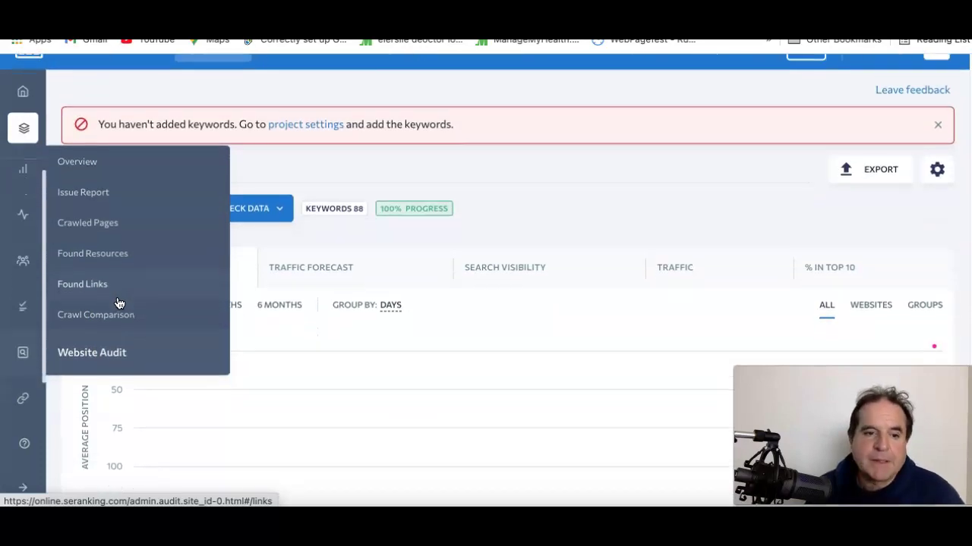
left_click(22, 385)
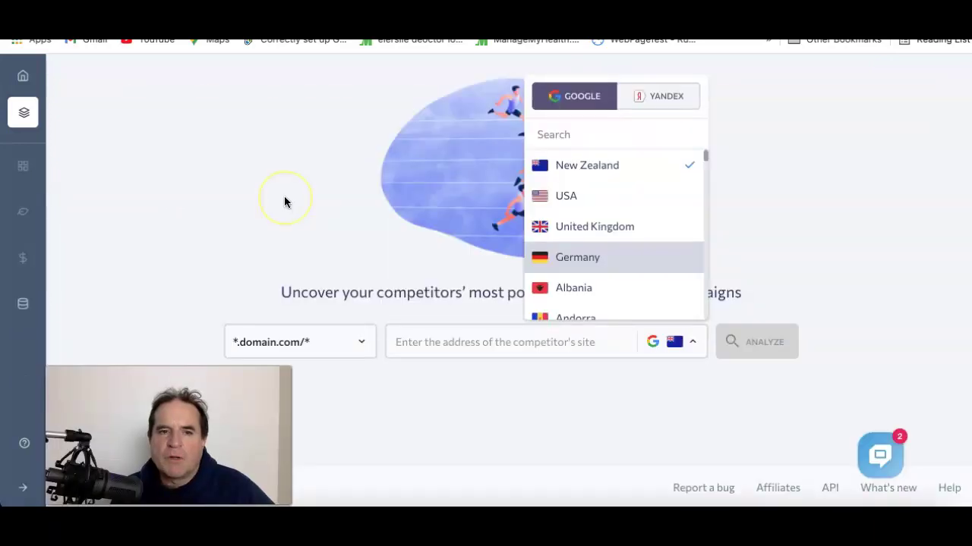
Choose USA as the Competitive Research Google region.
scroll(284, 196, "up", 2)
scroll(284, 202, "down", 1)
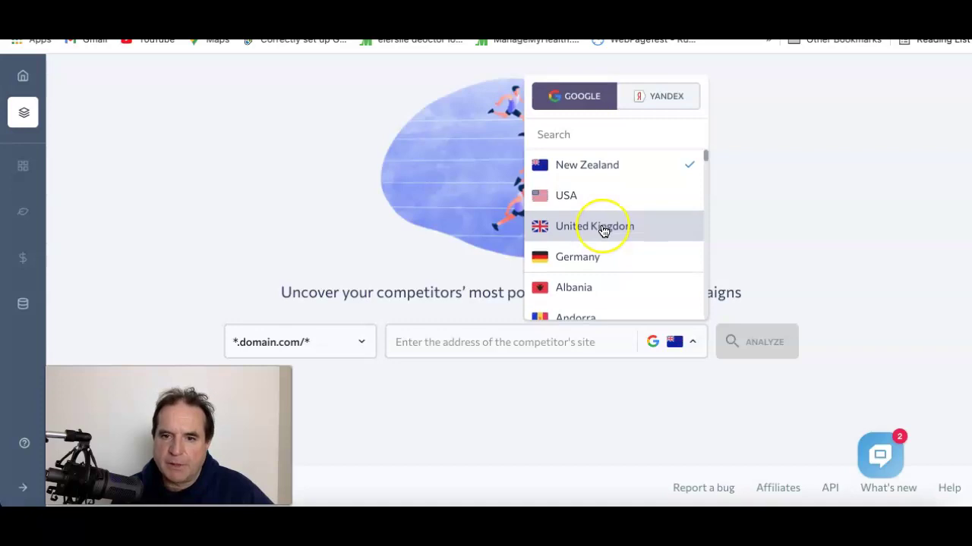
scroll(601, 230, "down", 6)
scroll(602, 230, "up", 6)
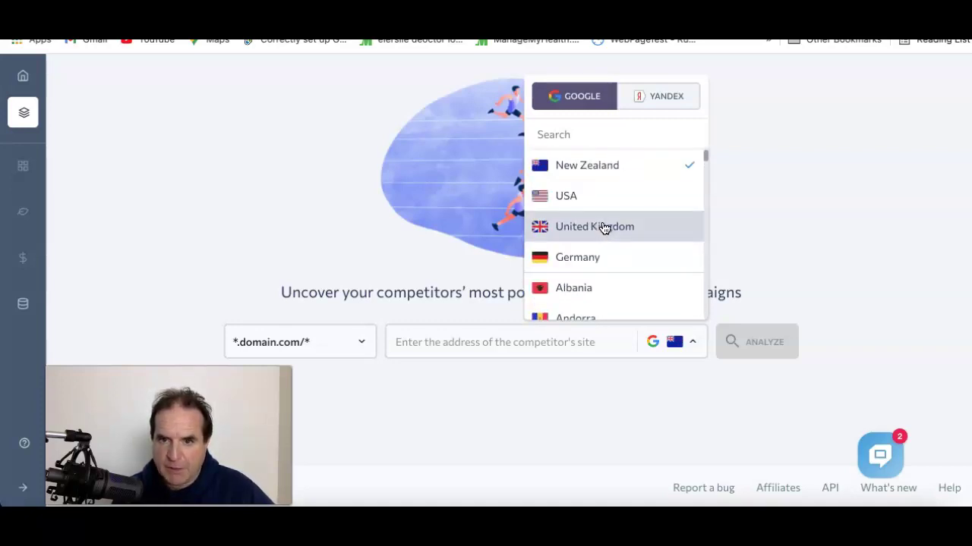
left_click(608, 194)
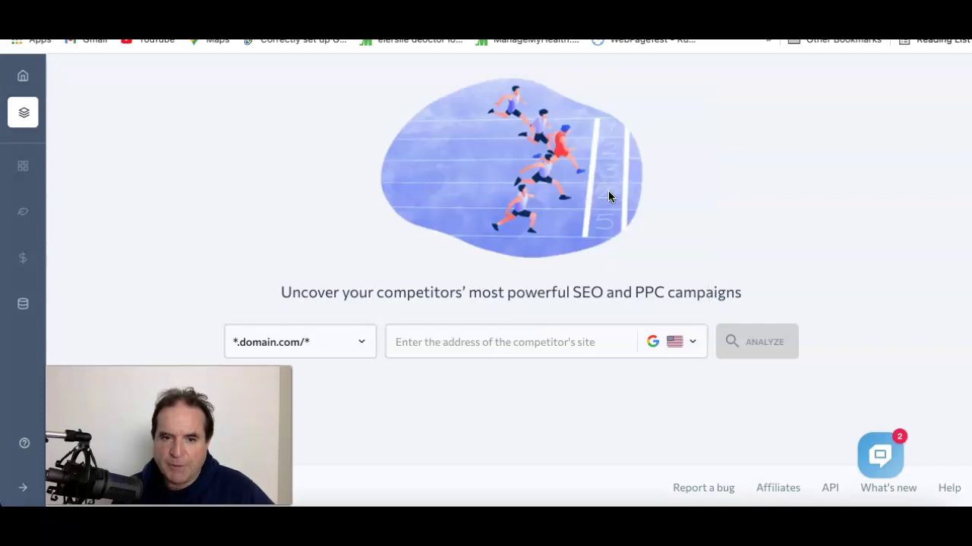
left_click(548, 206)
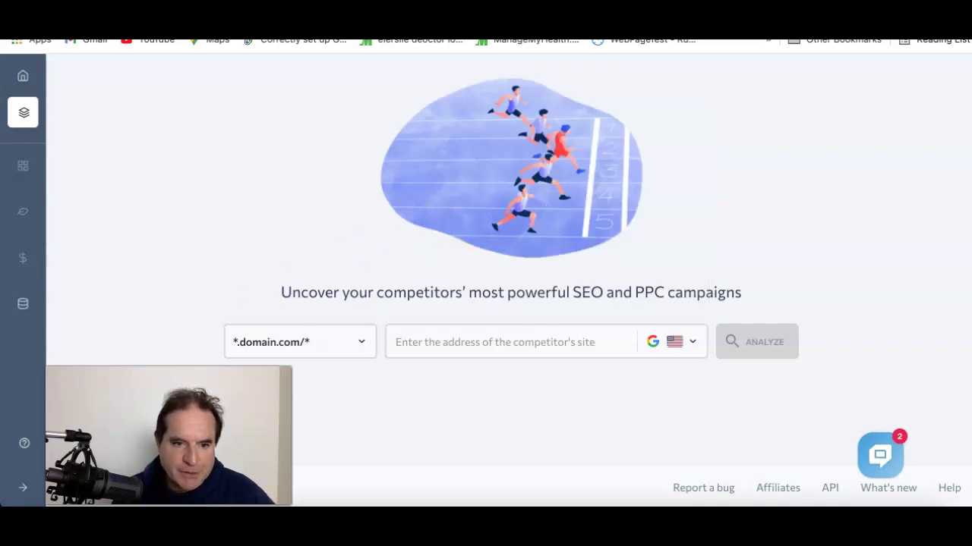
left_click(41, 105)
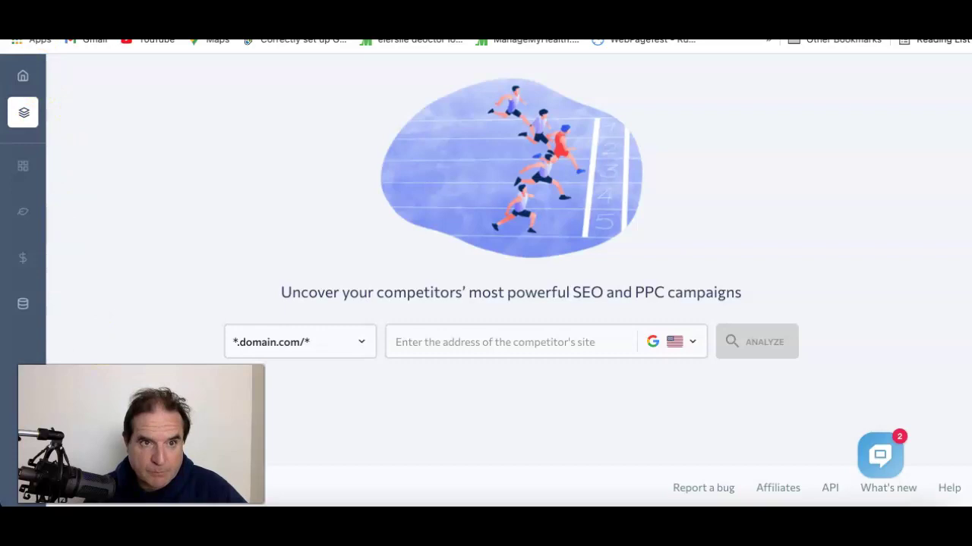
left_click(509, 346)
type("https://www.cuteness.com/")
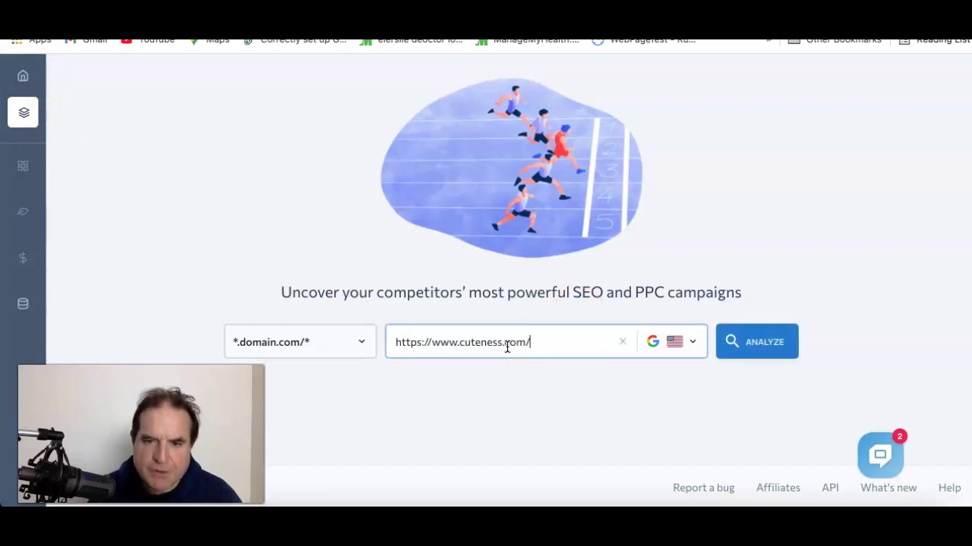
Run the analysis for cuteness.com and inspect organic traffic from Jan to Jun 2020.
left_click(754, 341)
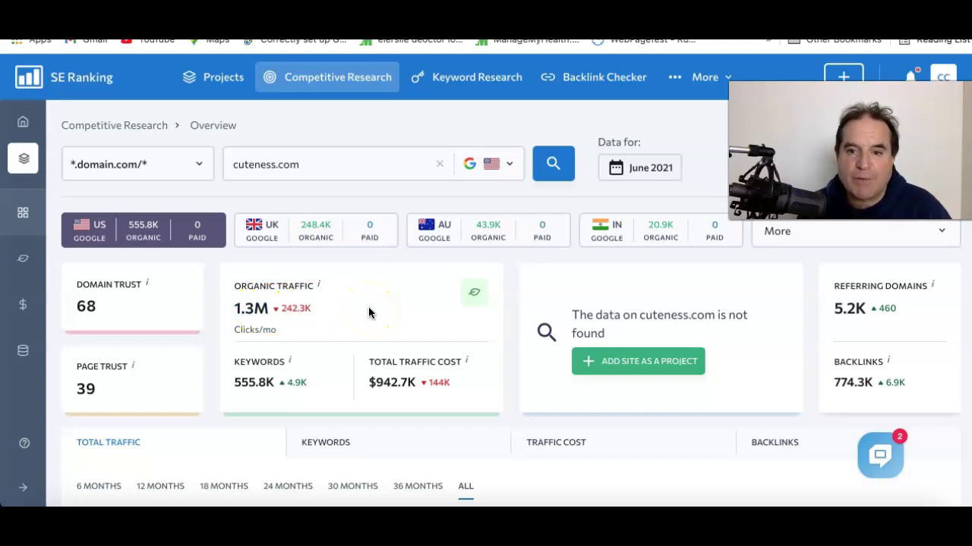
scroll(370, 312, "down", 1)
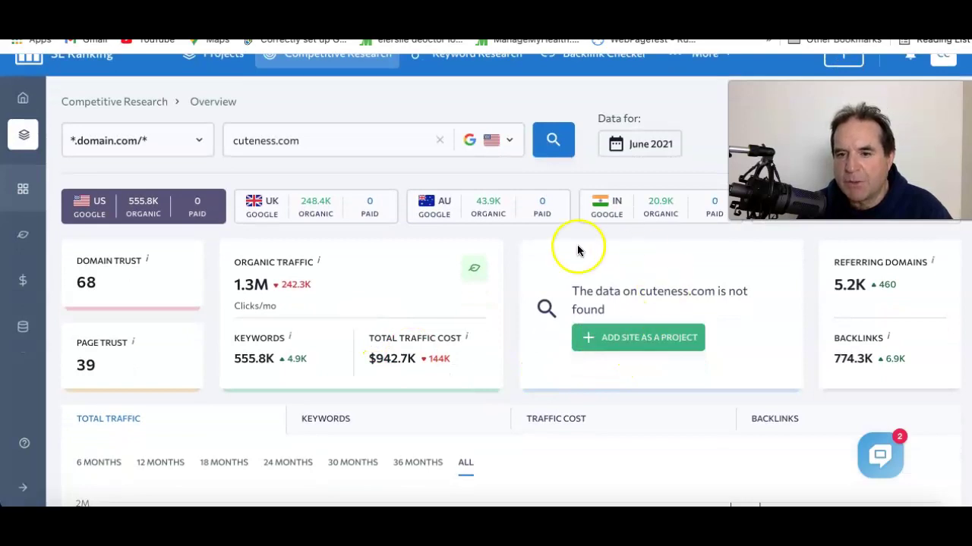
scroll(373, 286, "down", 5)
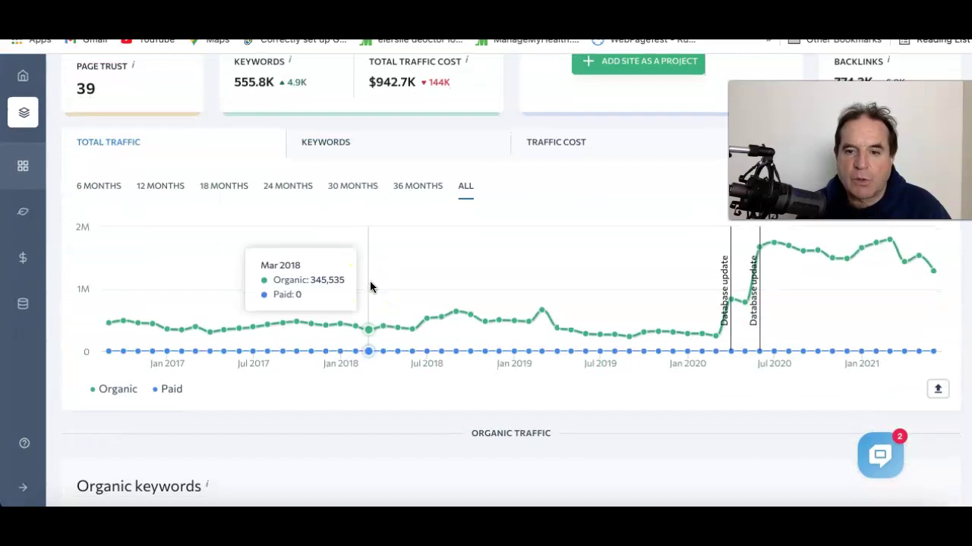
mouse_move(684, 343)
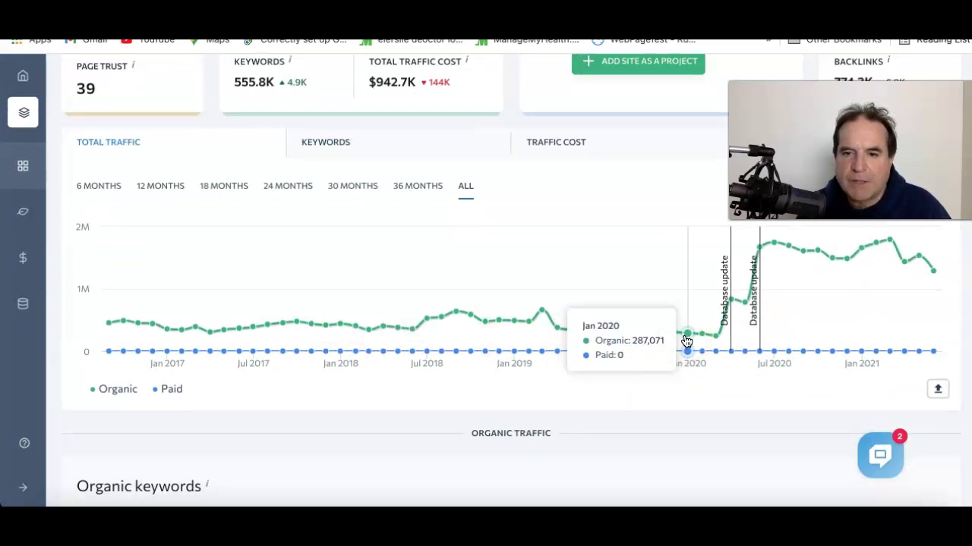
left_click_drag(685, 341, 764, 268)
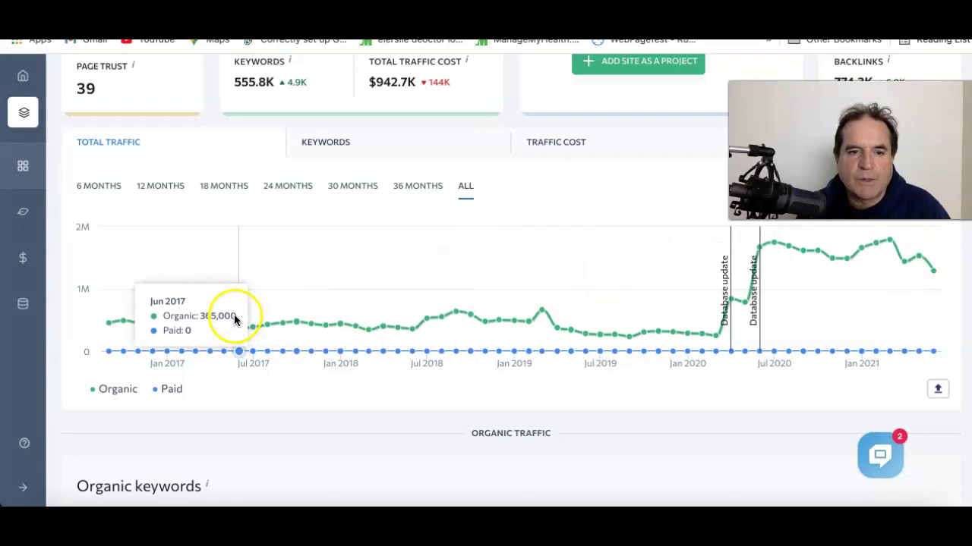
Scroll down to the organic keywords table, topped by keywords like labradoodles.
scroll(234, 316, "down", 1)
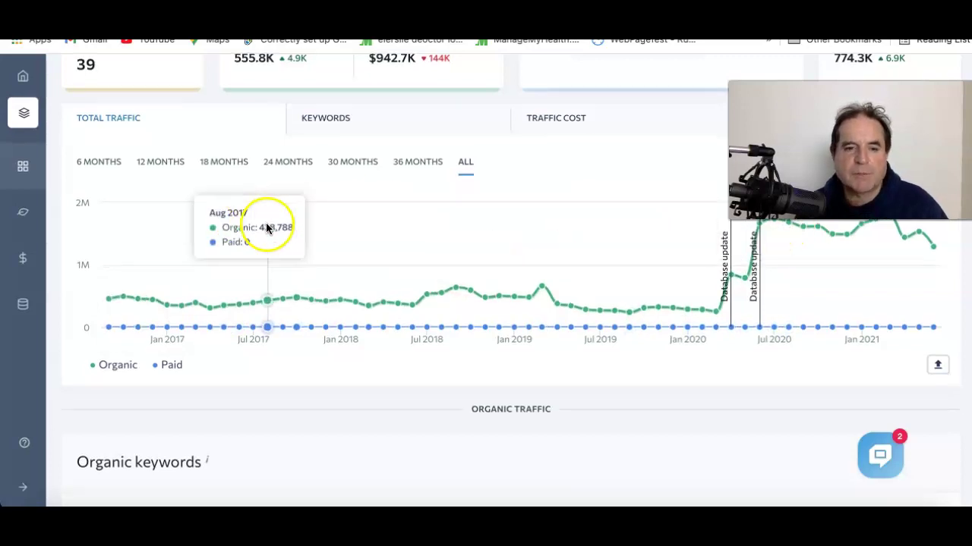
scroll(267, 226, "down", 5)
scroll(267, 223, "down", 4)
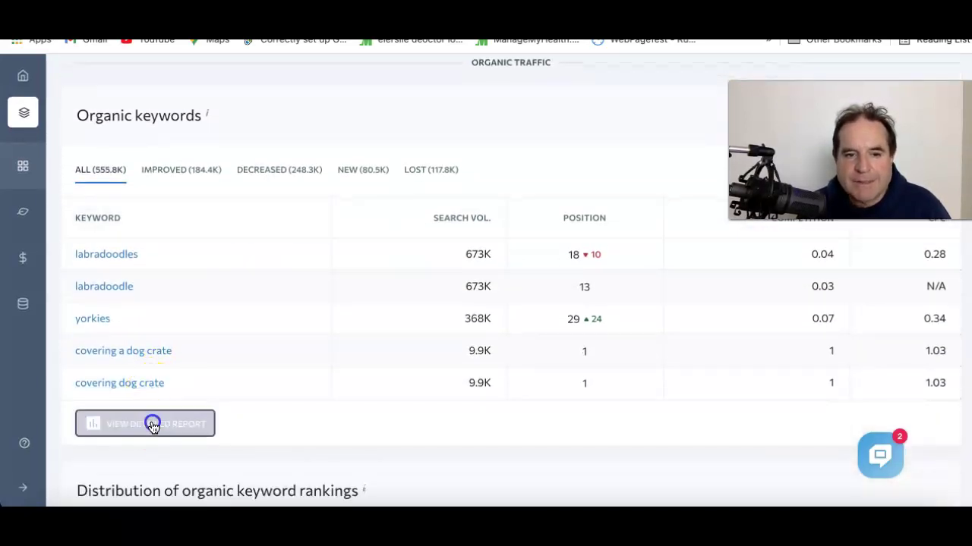
Open the detailed report of cuteness.com's 555,706 keywords and show its filter options.
left_click(151, 423)
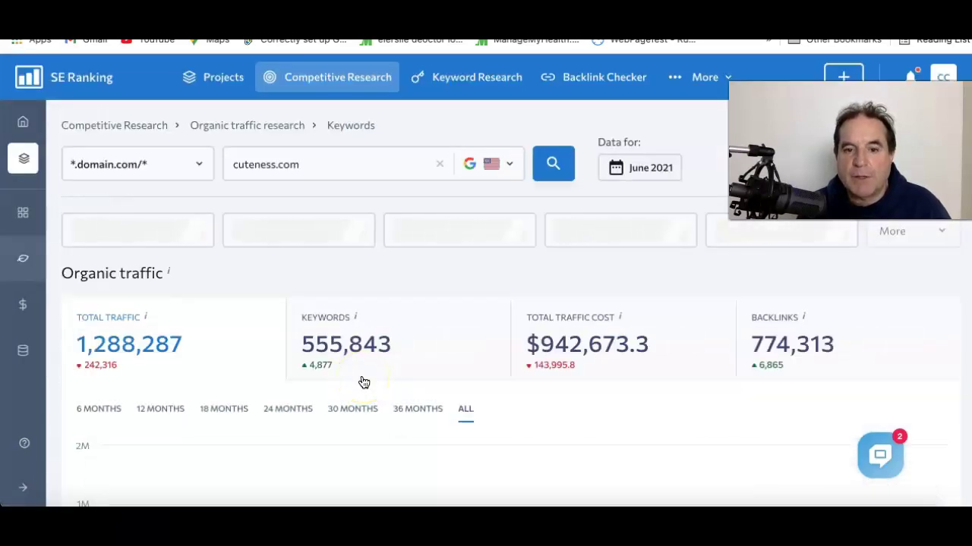
scroll(363, 381, "down", 1)
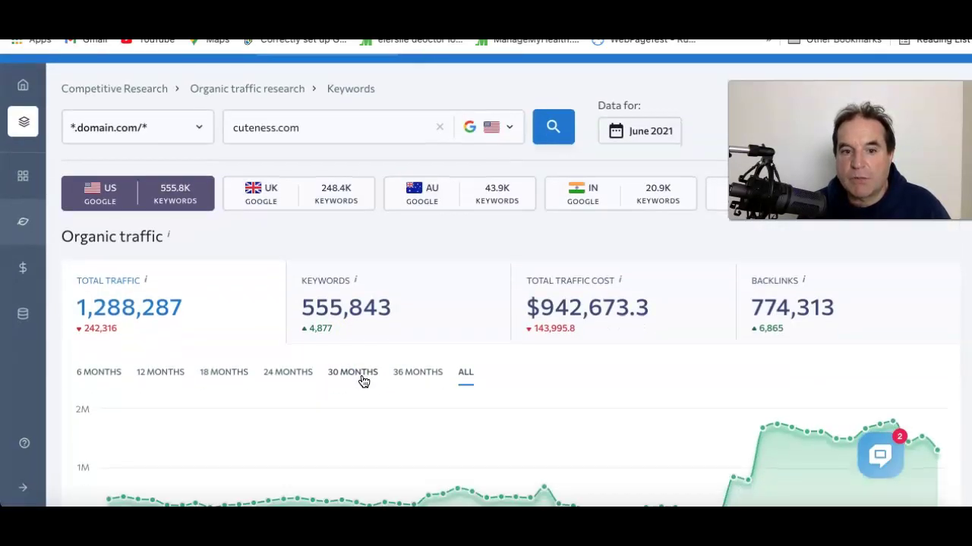
scroll(363, 380, "down", 1)
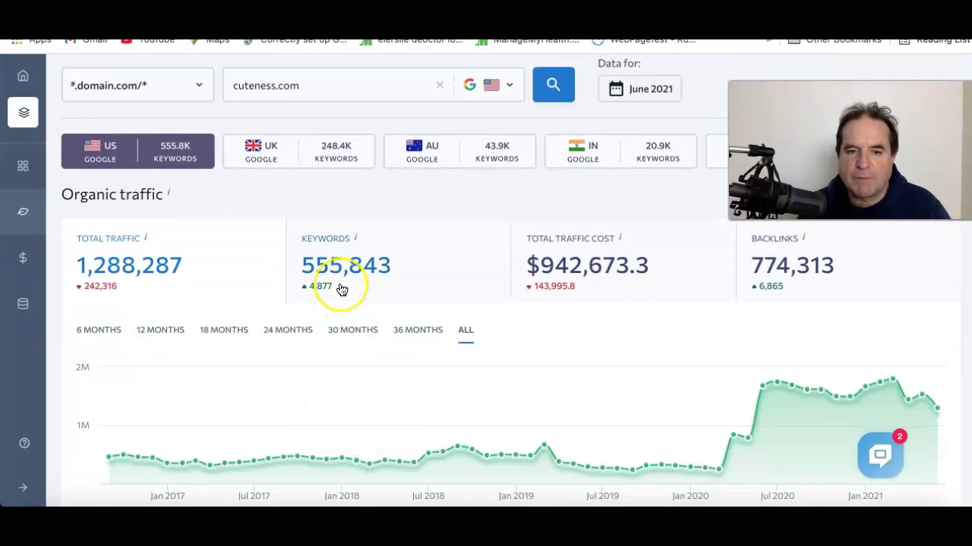
scroll(342, 289, "down", 8)
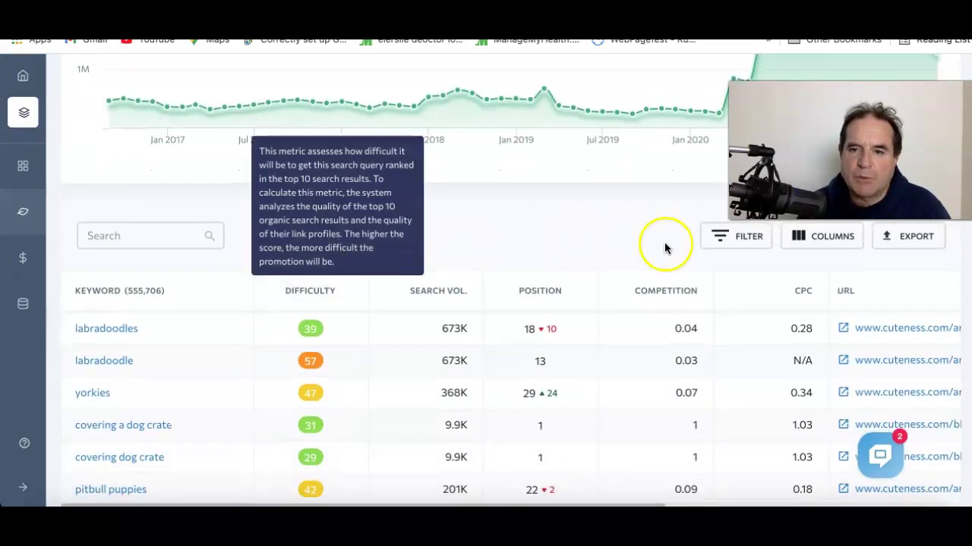
left_click(759, 238)
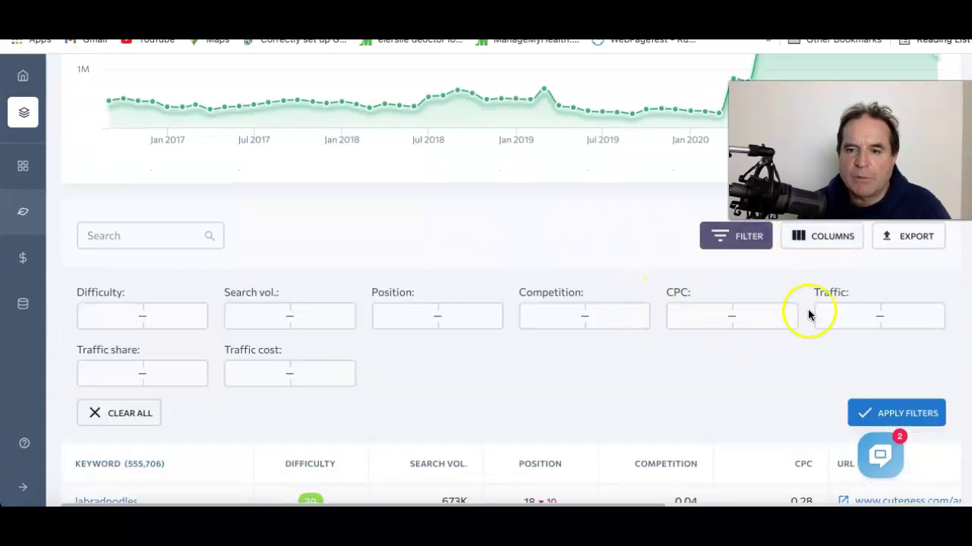
Filter the keywords to Difficulty 0 to 10.
left_click(100, 313)
type("0")
left_click(178, 315)
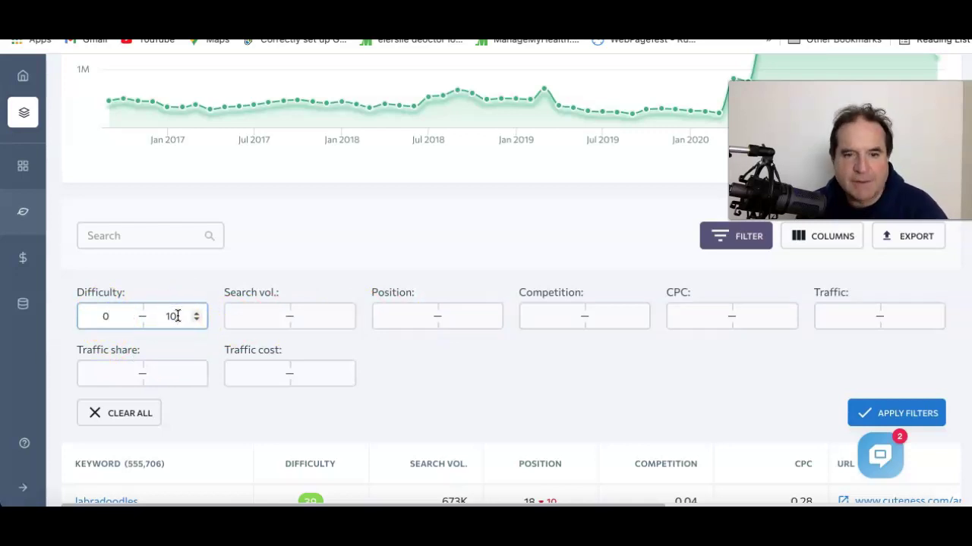
left_click(878, 412)
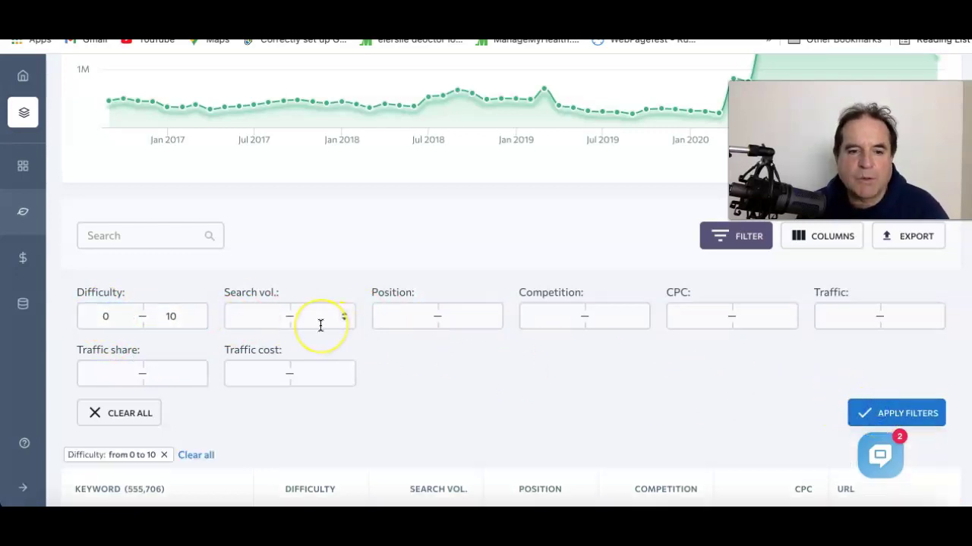
Scroll through the 231,175 low-difficulty keywords.
scroll(320, 325, "down", 2)
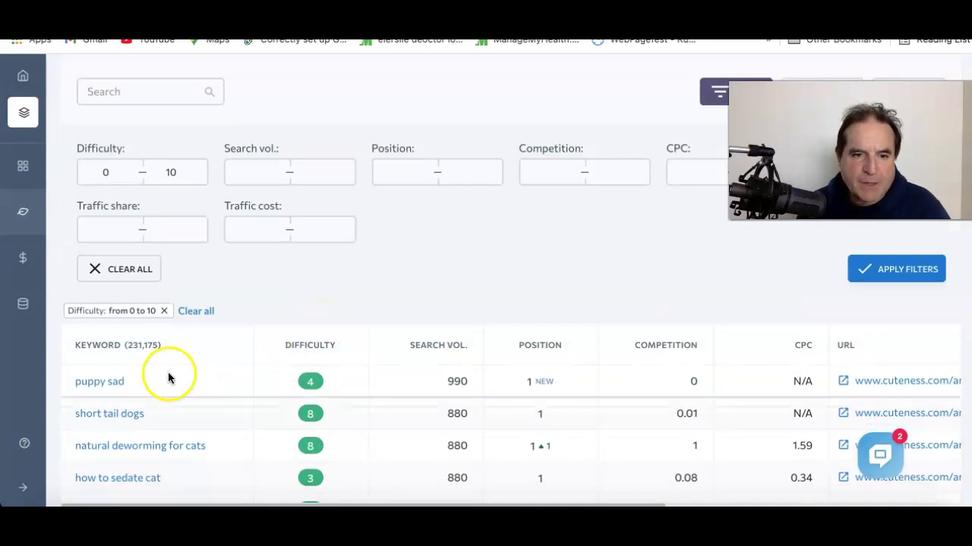
scroll(169, 377, "down", 1)
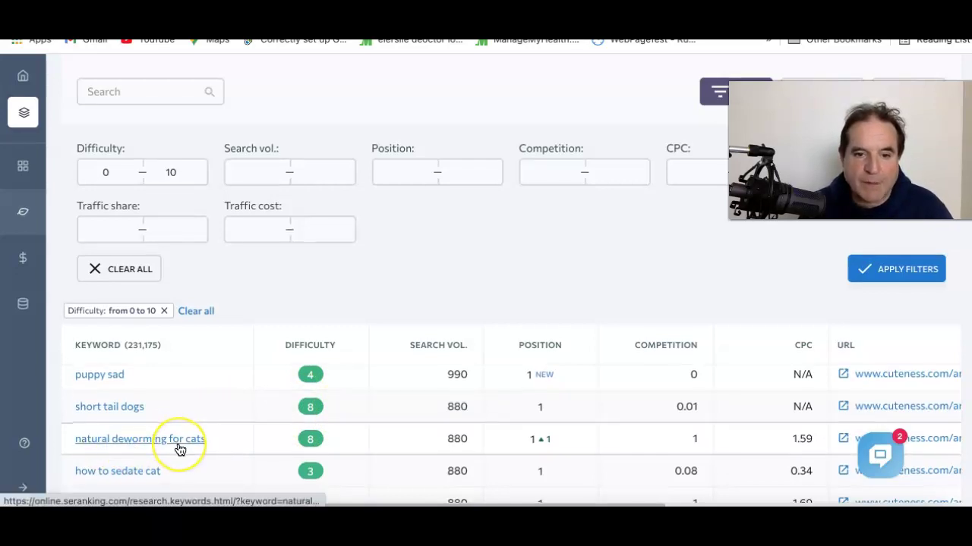
scroll(178, 447, "down", 2)
scroll(177, 442, "down", 1)
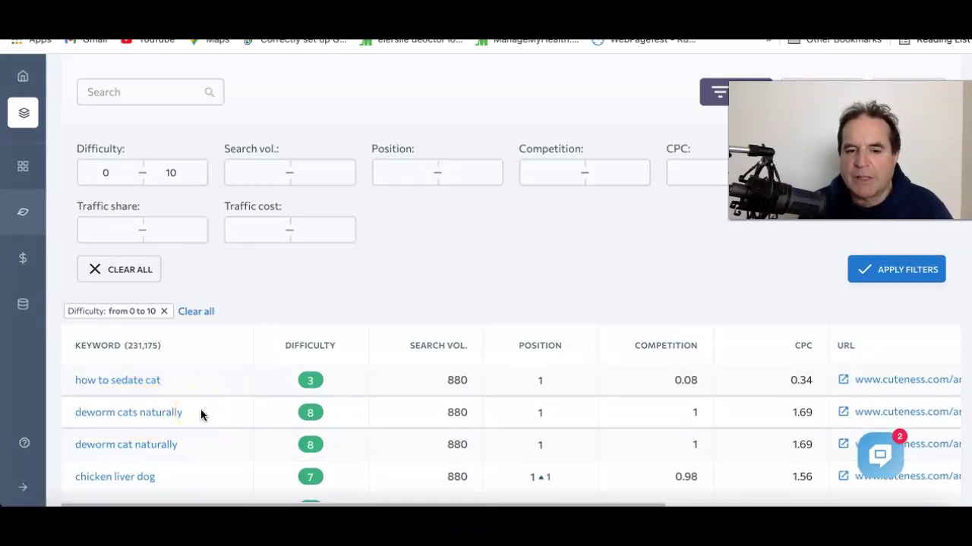
scroll(201, 415, "up", 3)
scroll(201, 415, "down", 7)
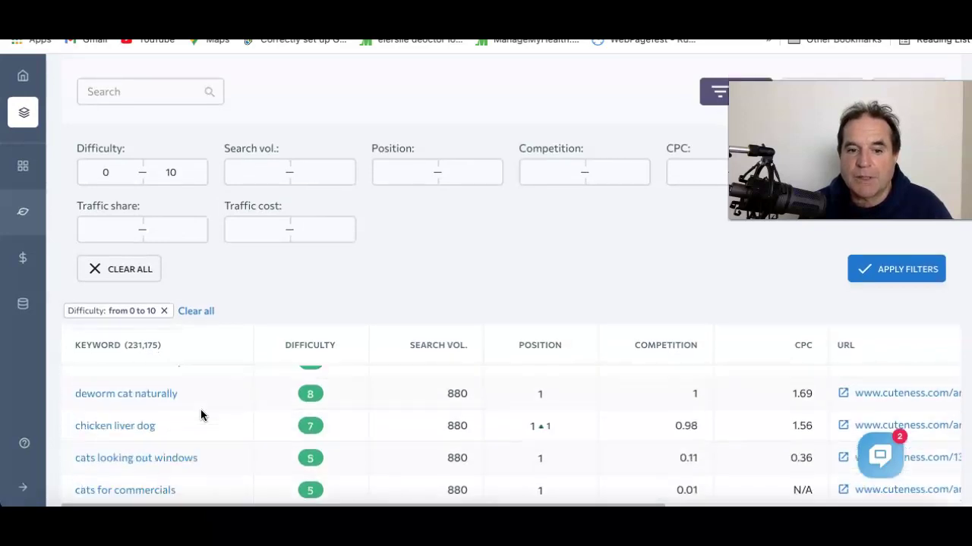
scroll(201, 415, "up", 10)
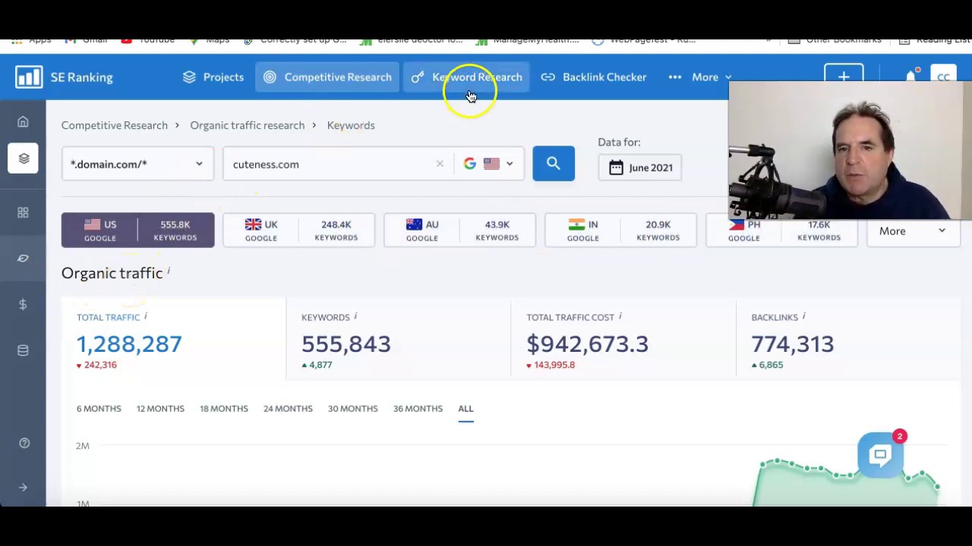
scroll(368, 213, "down", 10)
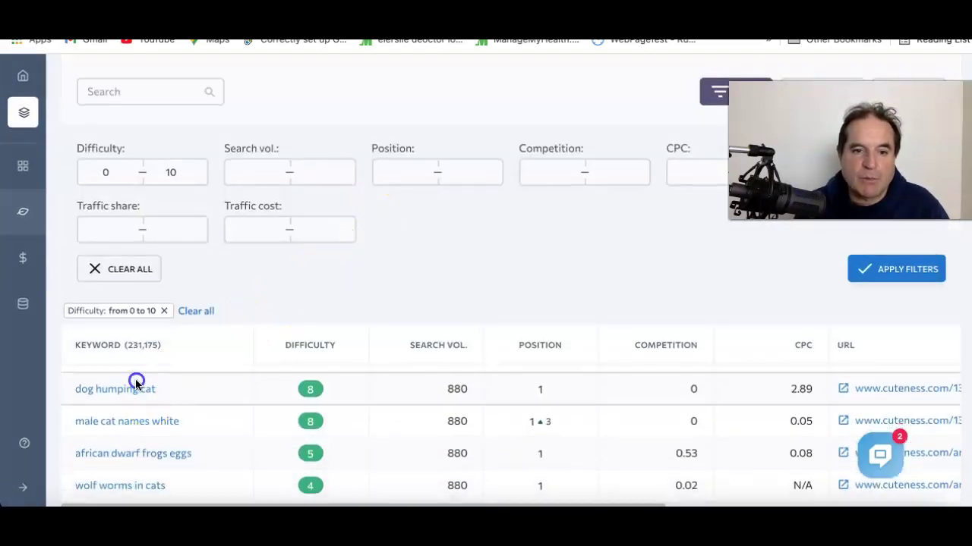
Open 'dog humping cat' in Keyword Research (difficulty 8, volume 100, CPC N/A) and browse its keyword ideas.
left_click(133, 393)
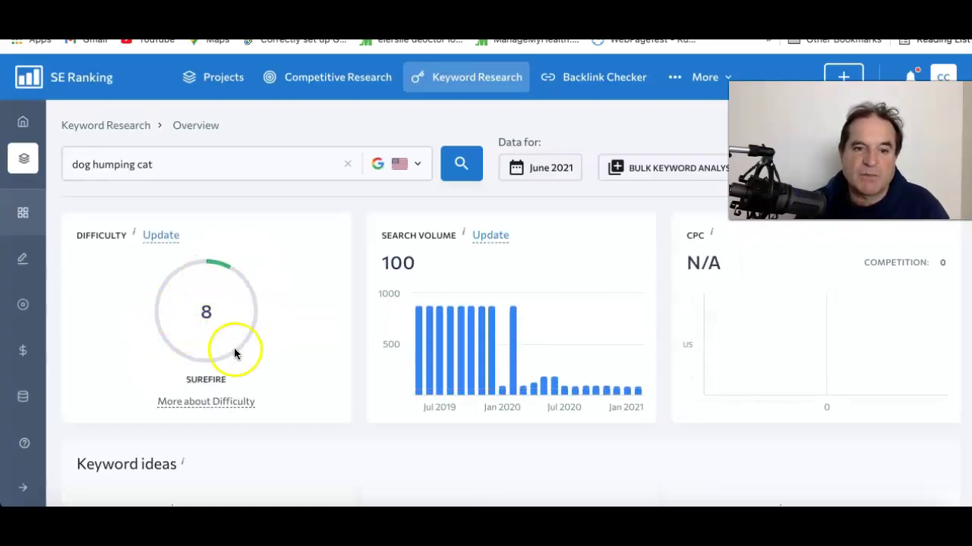
scroll(300, 264, "down", 1)
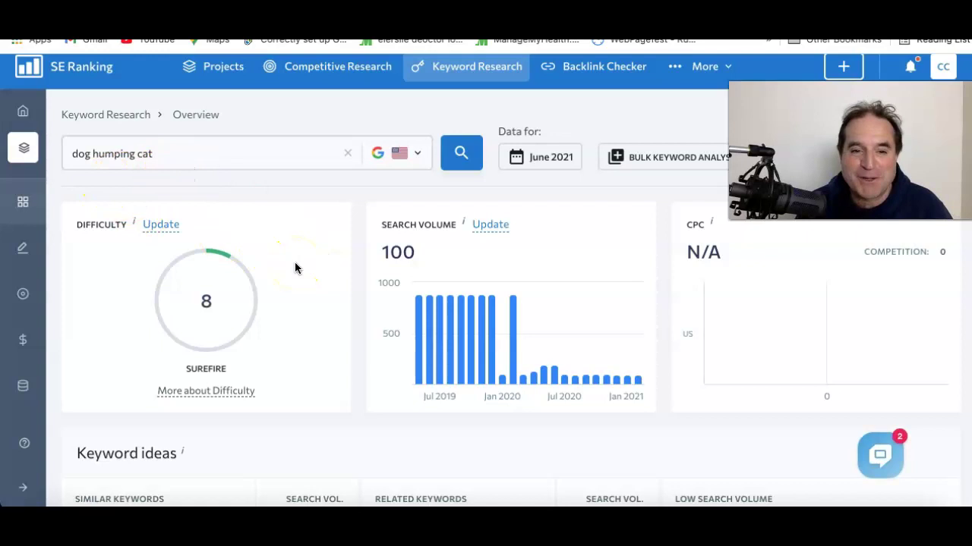
scroll(295, 266, "down", 3)
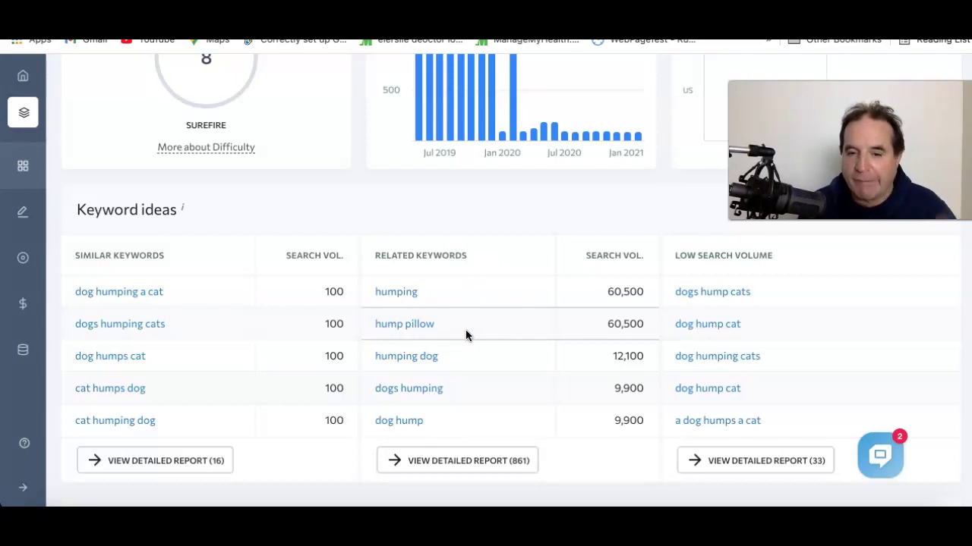
left_click(591, 320)
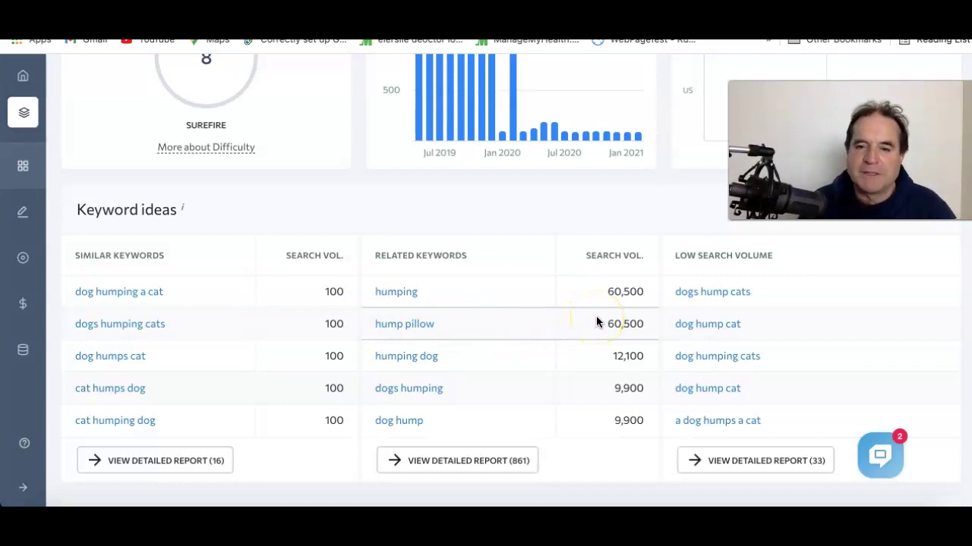
left_click(487, 329)
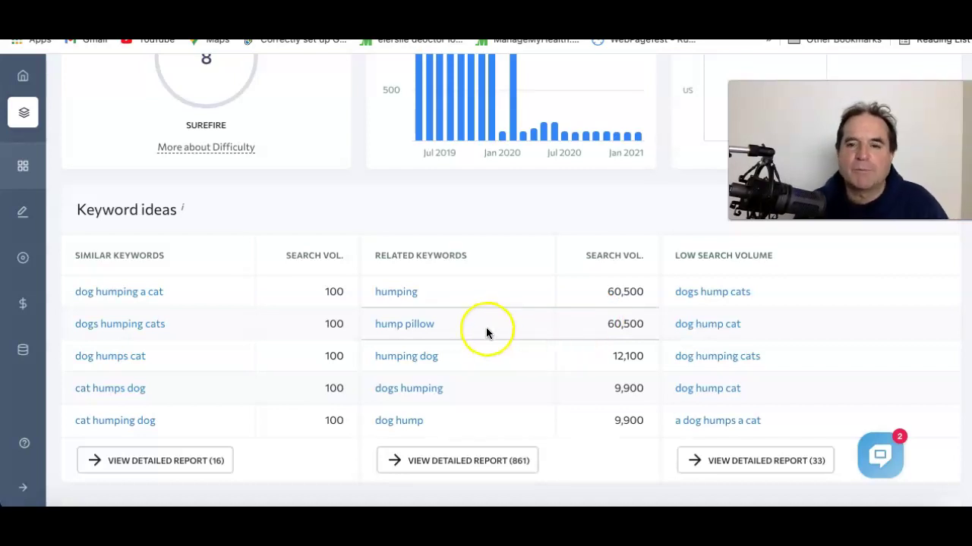
scroll(486, 332, "up", 3)
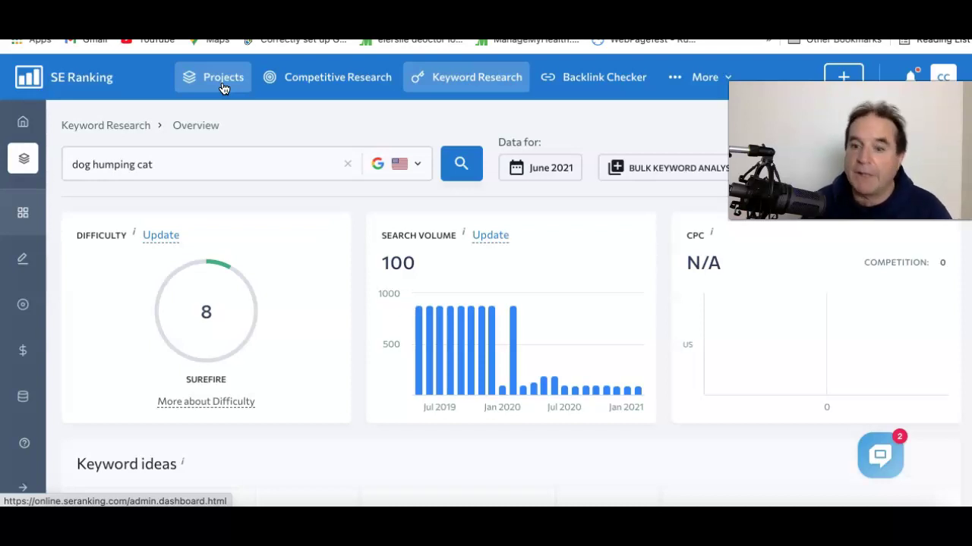
left_click(887, 463)
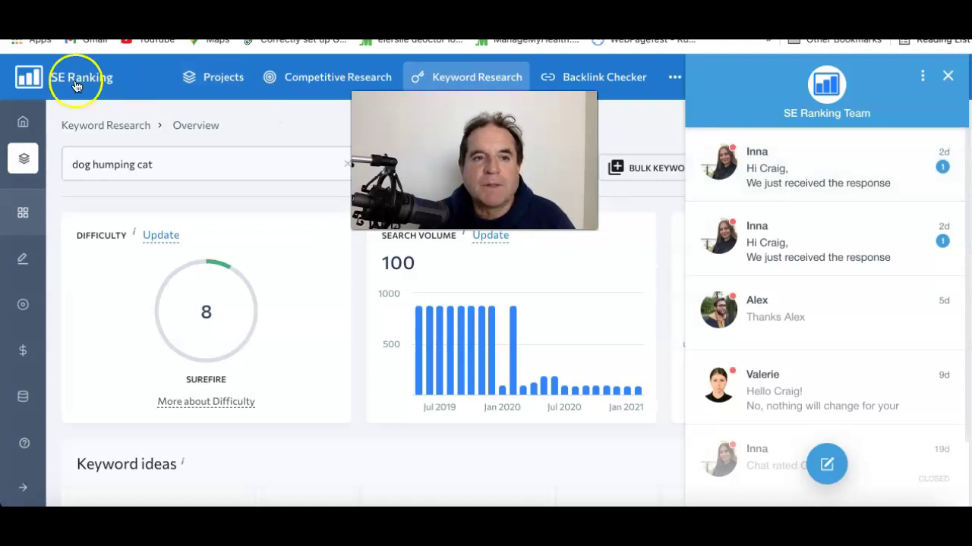
left_click(575, 78)
left_click(629, 76)
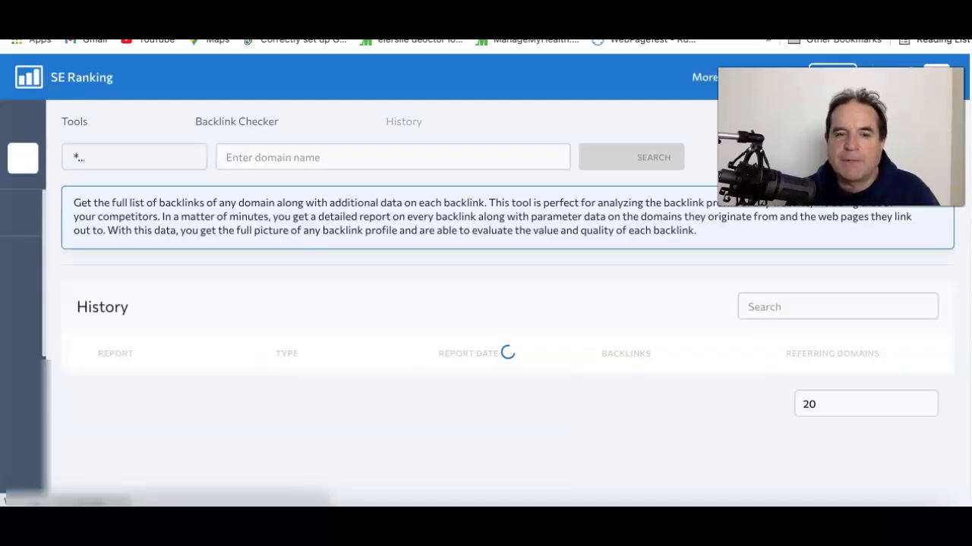
left_click(298, 151)
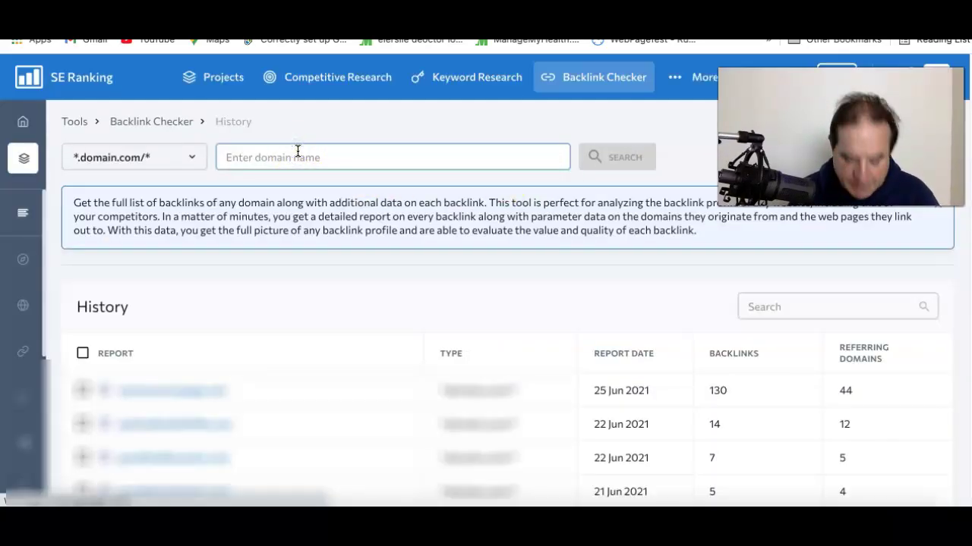
type("https://www.cuteness.com/")
left_click(594, 152)
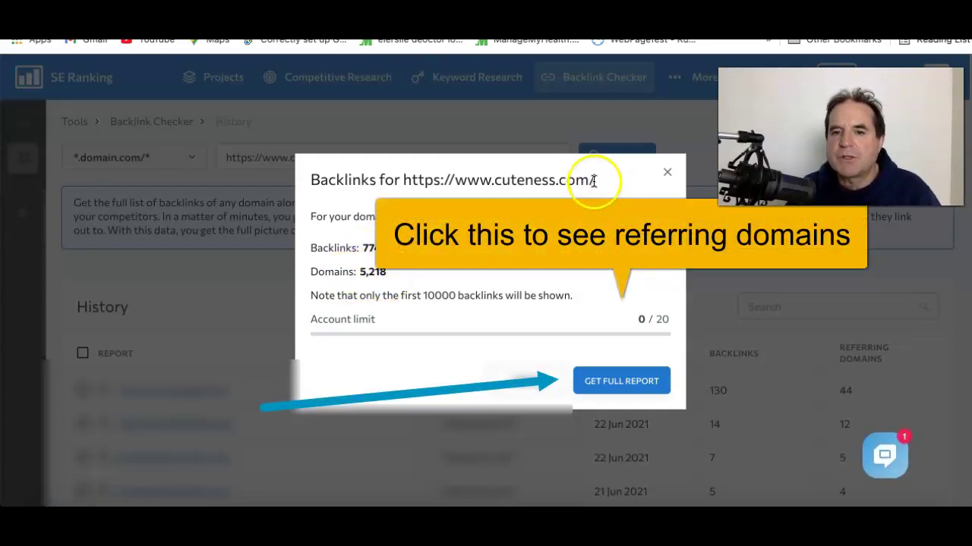
left_click_drag(590, 180, 447, 191)
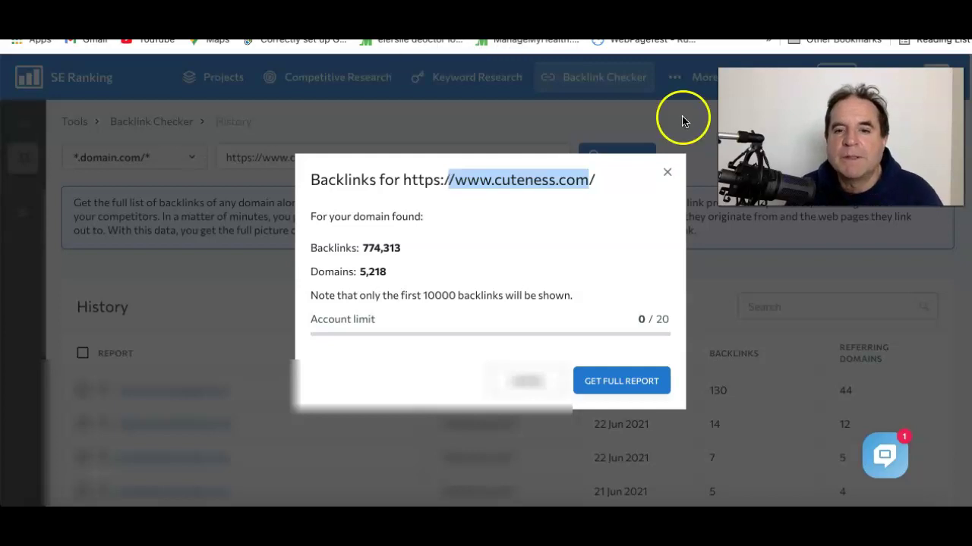
left_click(538, 387)
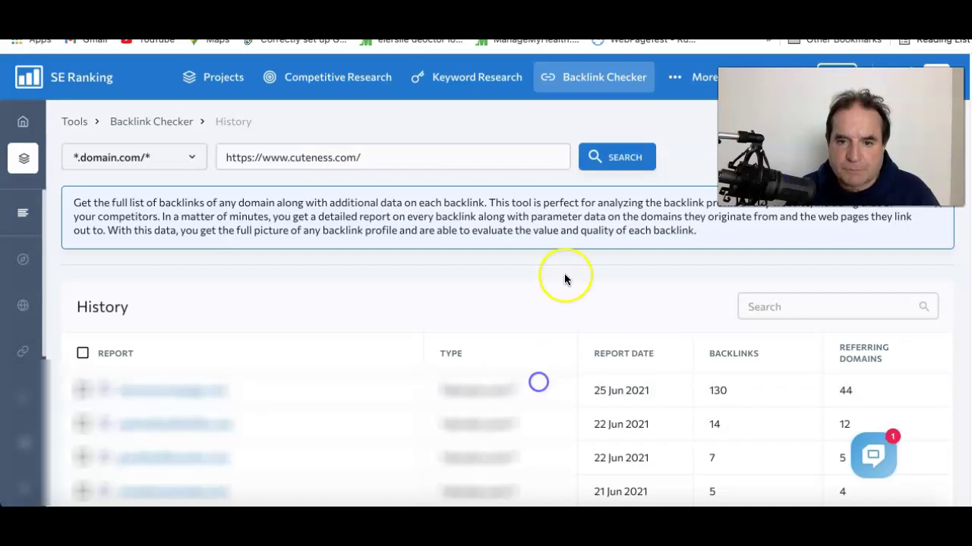